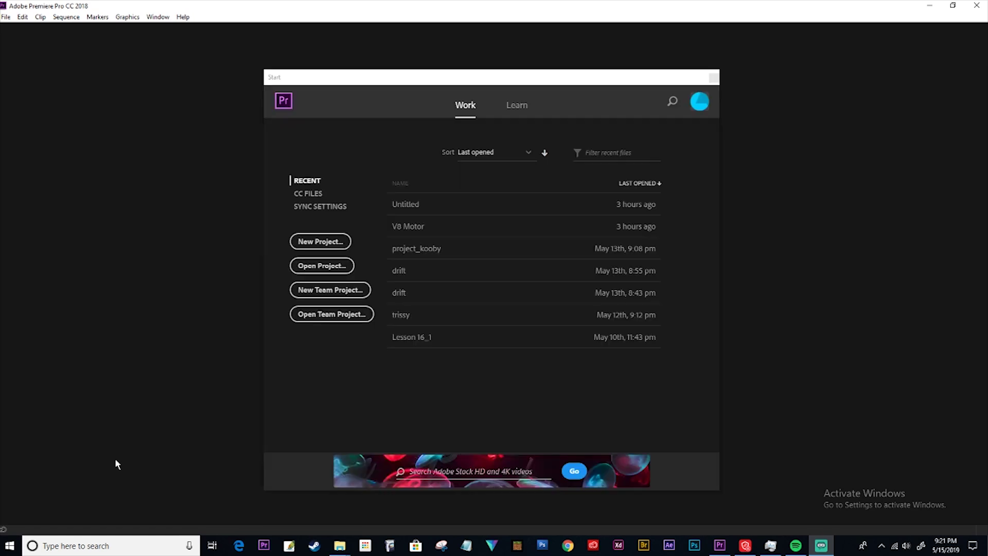
# Toggle the recent projects sort order, ending with newest first.
pyautogui.click(640, 184)
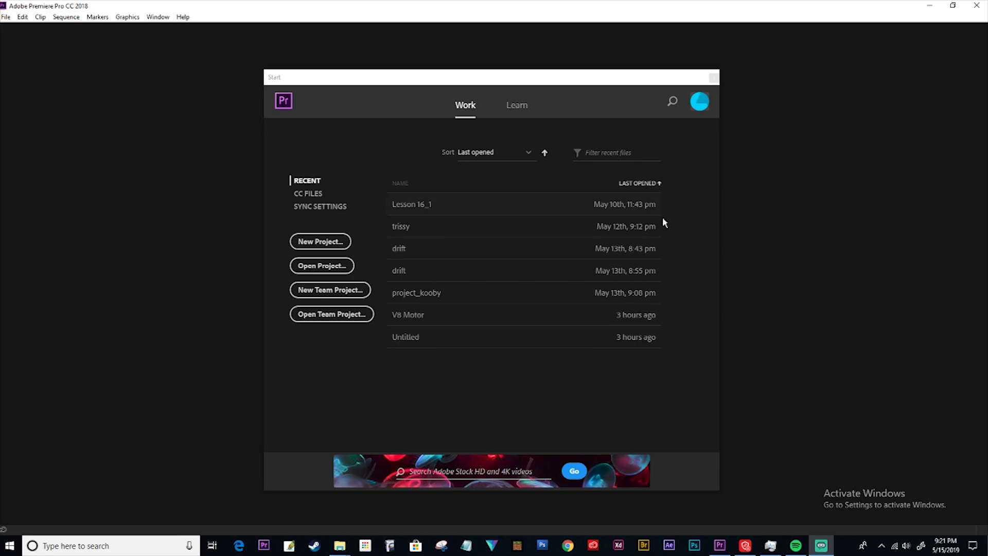
pyautogui.click(643, 184)
pyautogui.click(643, 184)
pyautogui.click(641, 184)
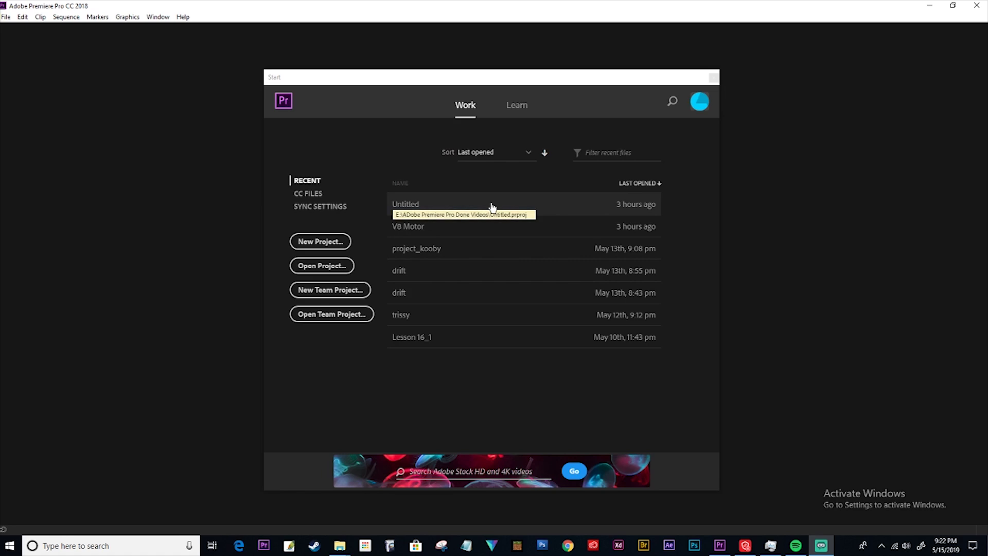
# Create a new project named 'Top gear' in the E: Done Videos folder.
pyautogui.click(328, 248)
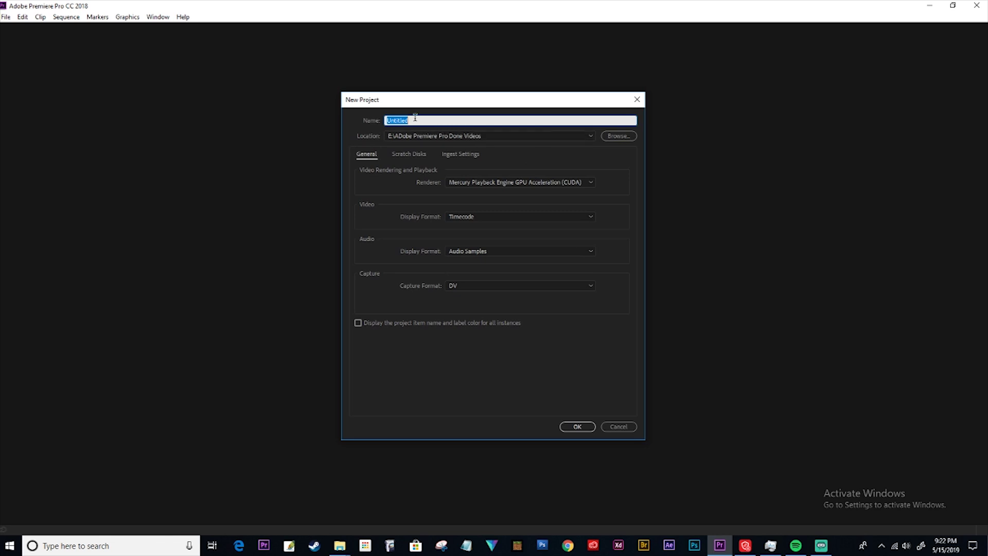
pyautogui.press('BackSpace')
pyautogui.write('Top gear')
pyautogui.click(587, 136)
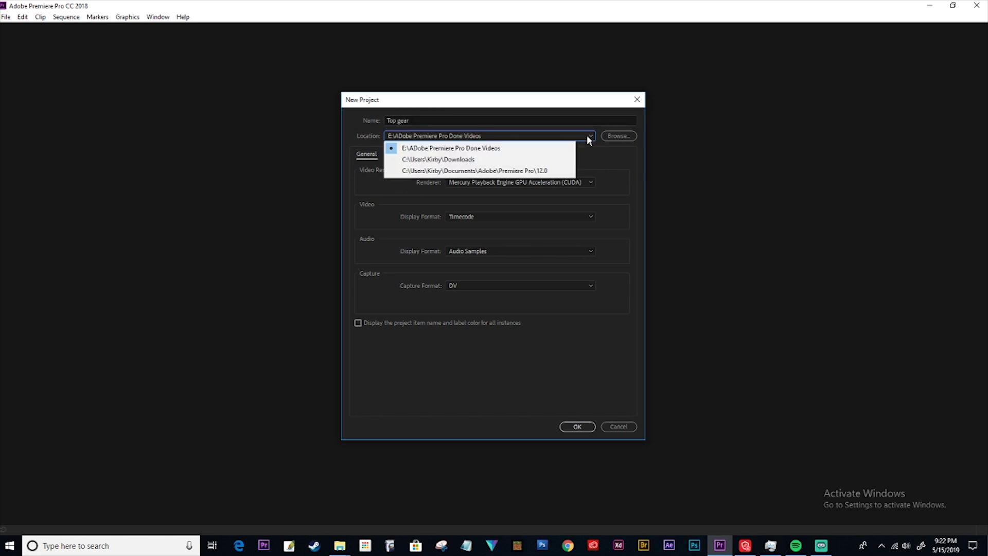
pyautogui.click(465, 150)
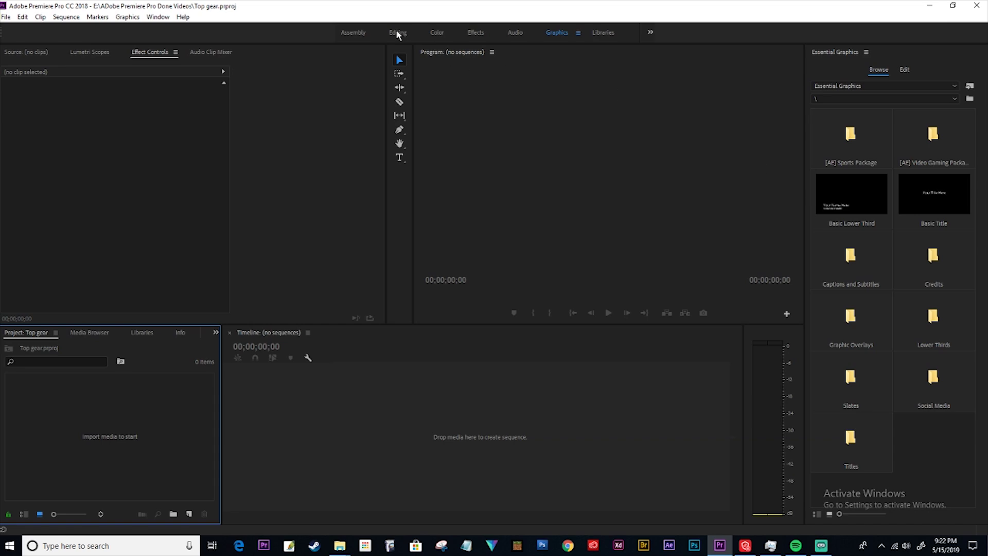
# Switch to the Editing workspace and import 'Top Gear - 7 Litre V8 Motor.mp4' into the project.
pyautogui.click(397, 32)
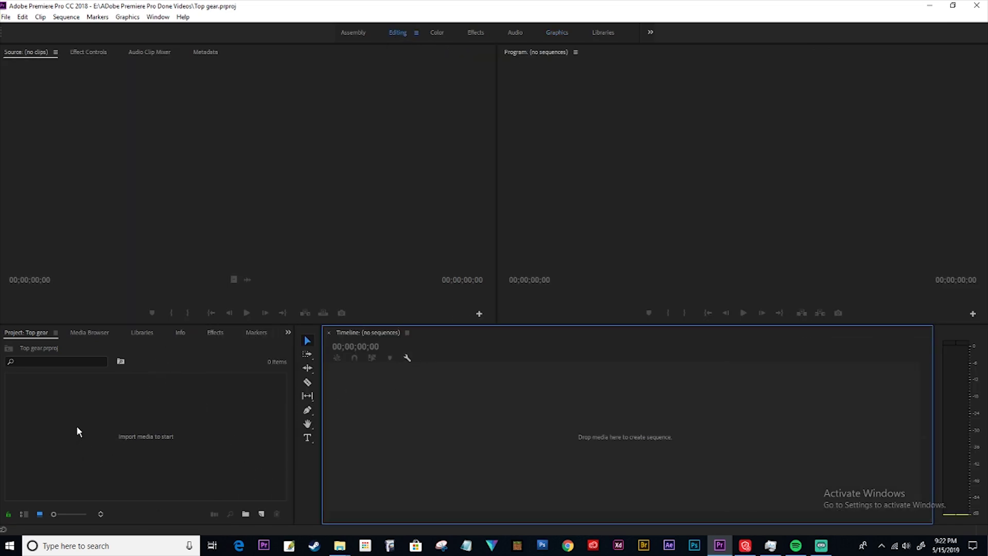
pyautogui.rightClick(96, 429)
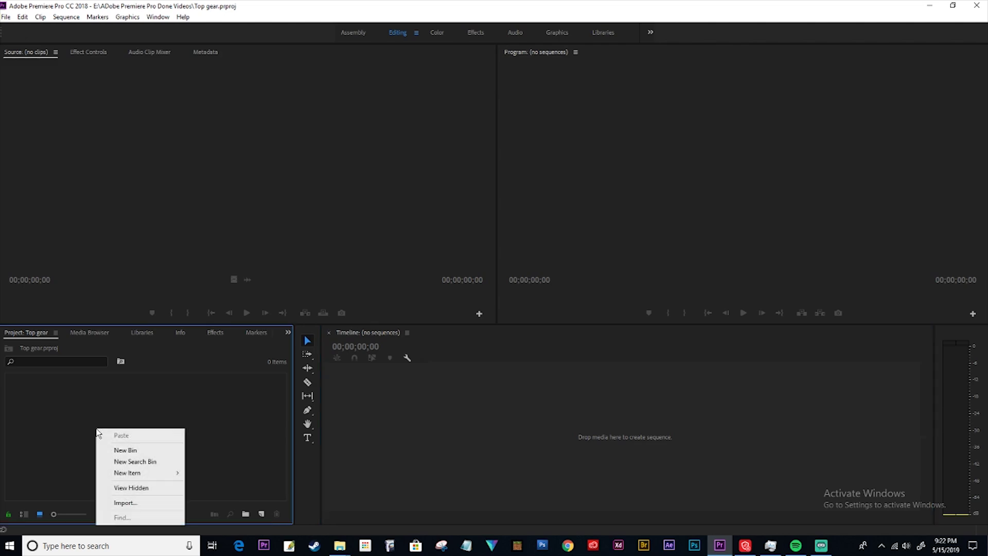
pyautogui.click(126, 502)
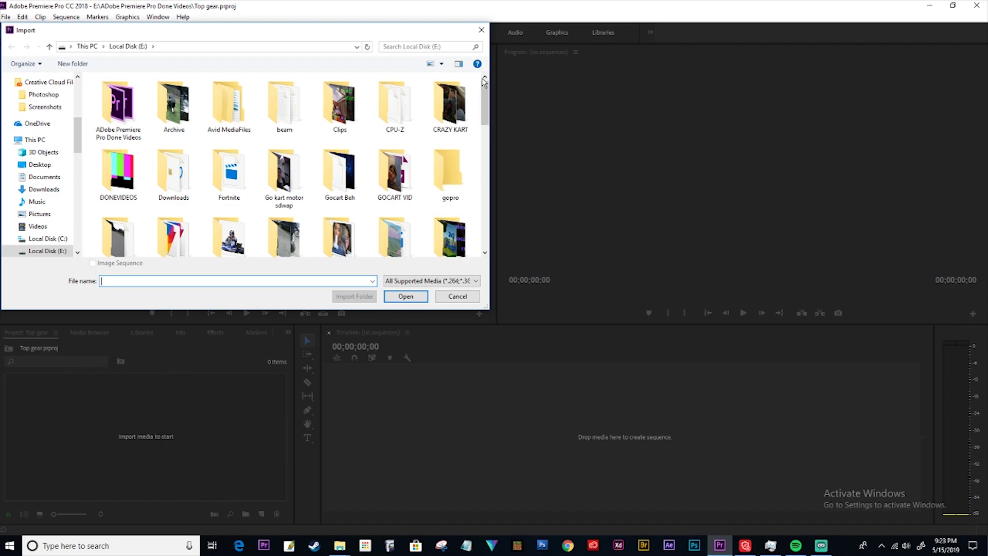
pyautogui.click(480, 31)
pyautogui.doubleClick(162, 416)
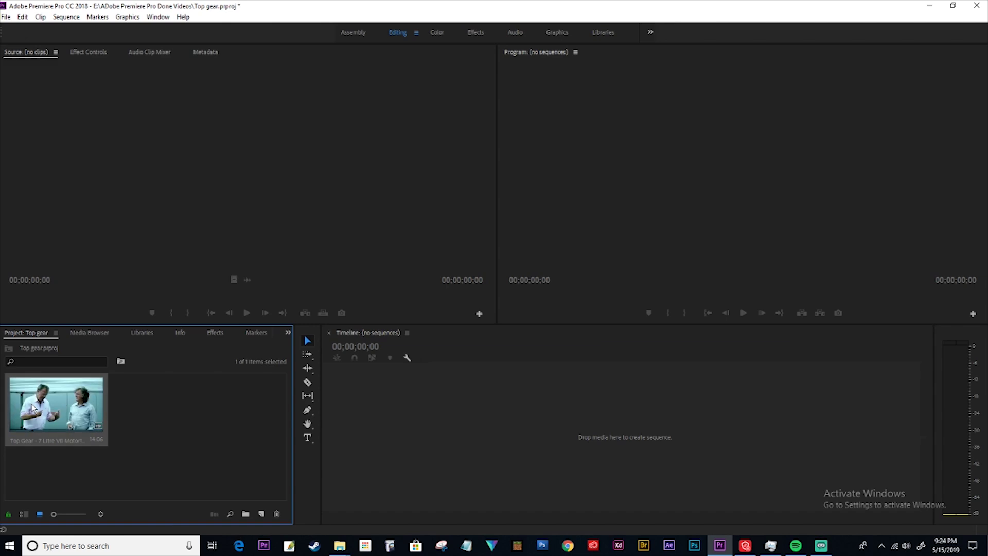
# Make a sequence from the Top Gear clip and scrub it in the Source monitor.
pyautogui.moveTo(101, 406); pyautogui.dragTo(405, 495)
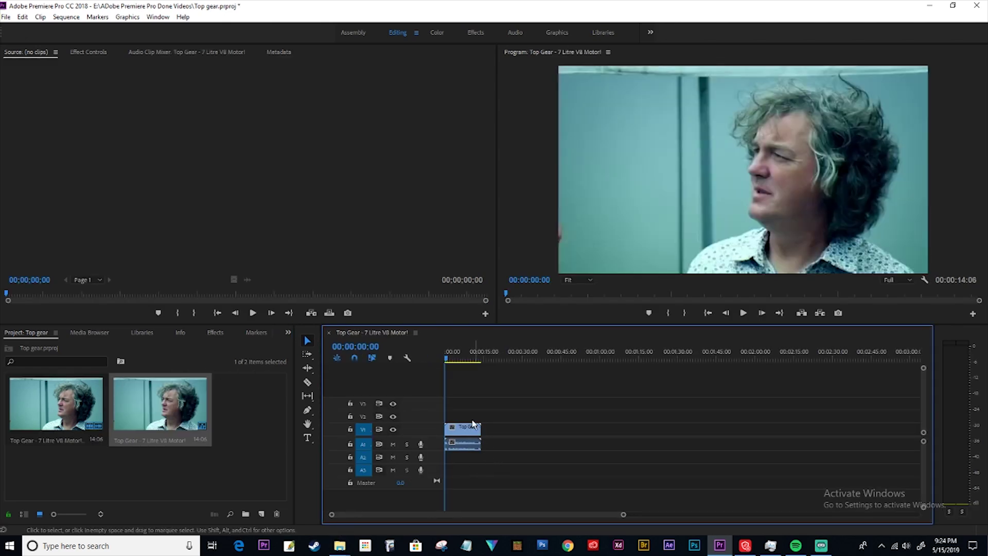
pyautogui.moveTo(447, 362)
pyautogui.mouseDown()
pyautogui.moveTo(487, 360)
pyautogui.moveTo(445, 367)
pyautogui.mouseUp()
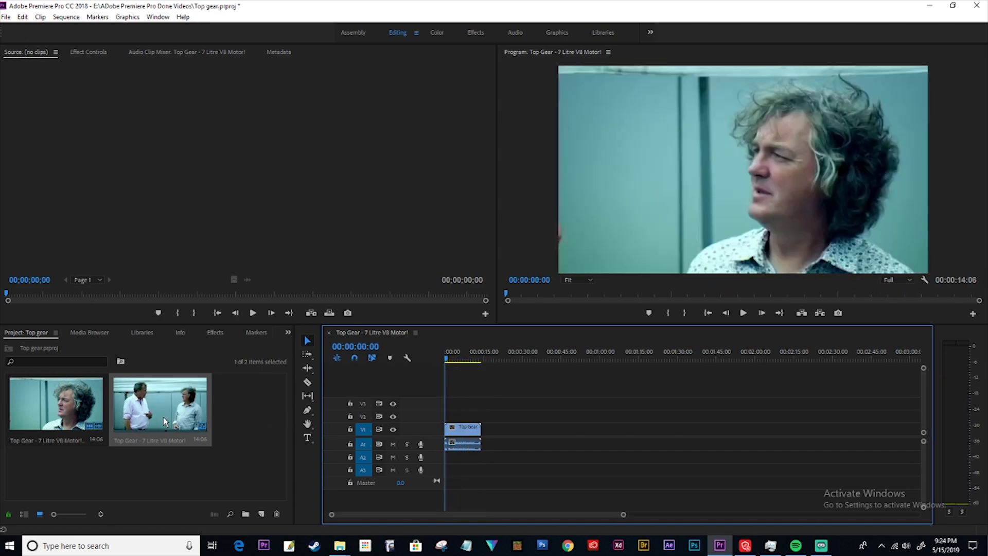
pyautogui.doubleClick(85, 412)
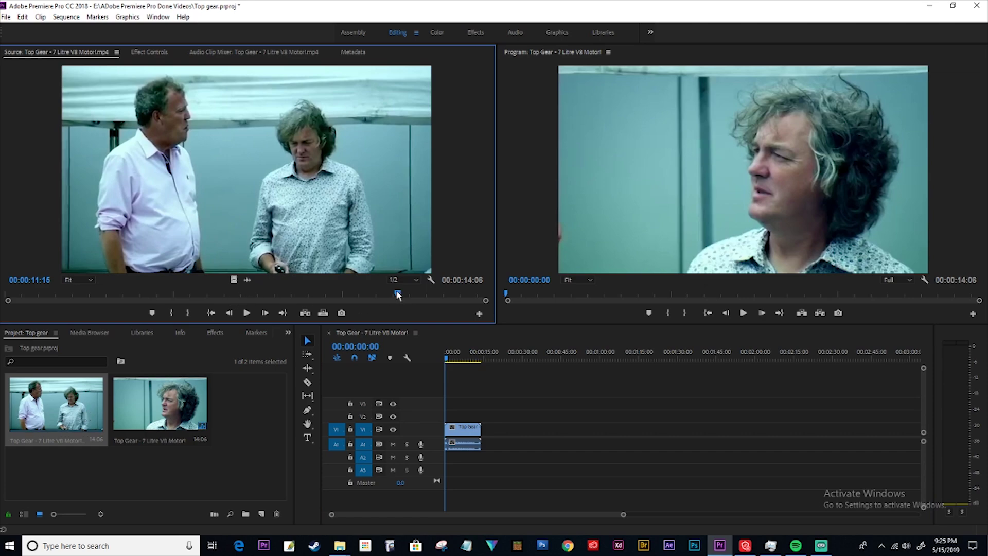
pyautogui.moveTo(397, 294); pyautogui.dragTo(344, 294)
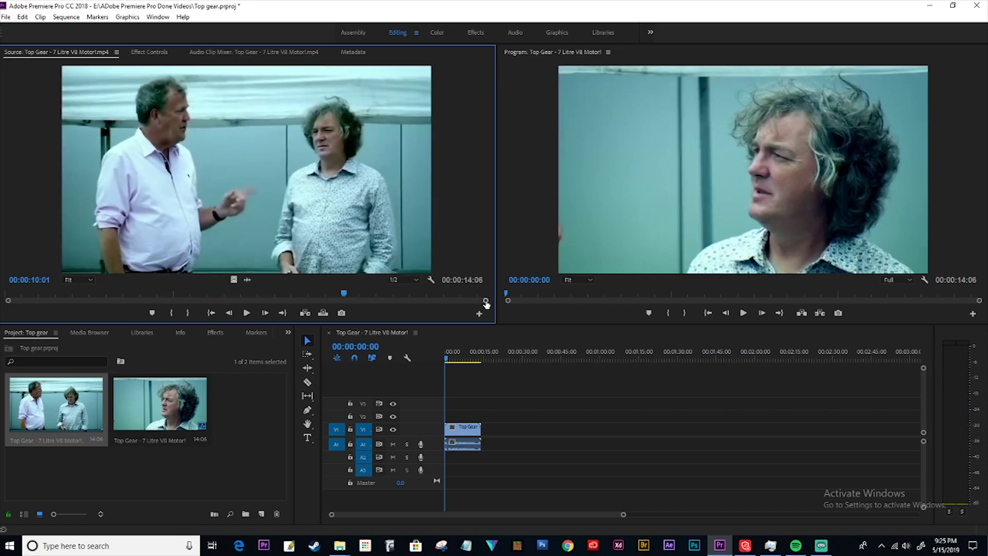
pyautogui.moveTo(486, 301)
pyautogui.mouseDown()
pyautogui.moveTo(468, 304)
pyautogui.moveTo(490, 304)
pyautogui.mouseUp()
pyautogui.moveTo(364, 300); pyautogui.dragTo(8, 296)
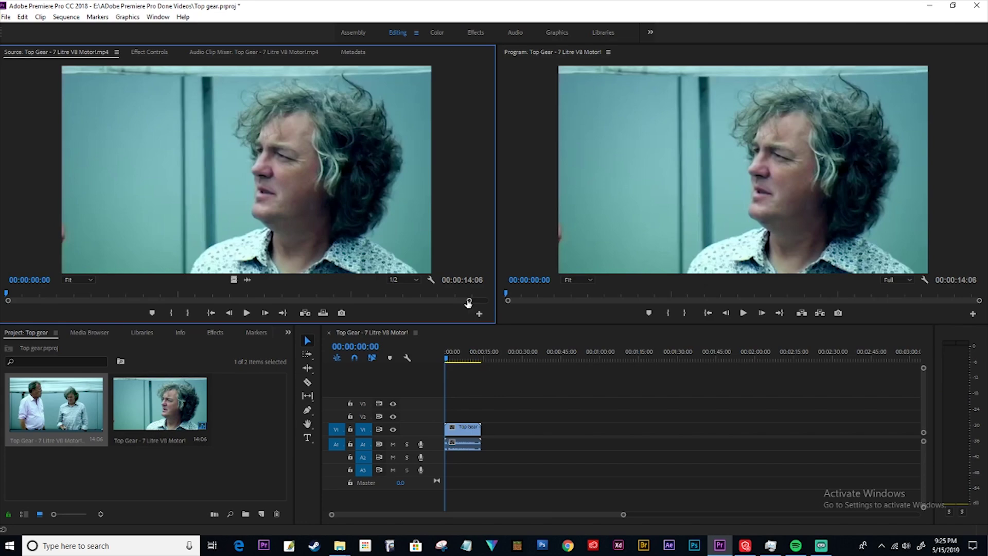
pyautogui.moveTo(469, 300); pyautogui.dragTo(487, 300)
# Type the title 'Top Gear' on the Program monitor, fixing the miscapitalised E.
pyautogui.click(308, 438)
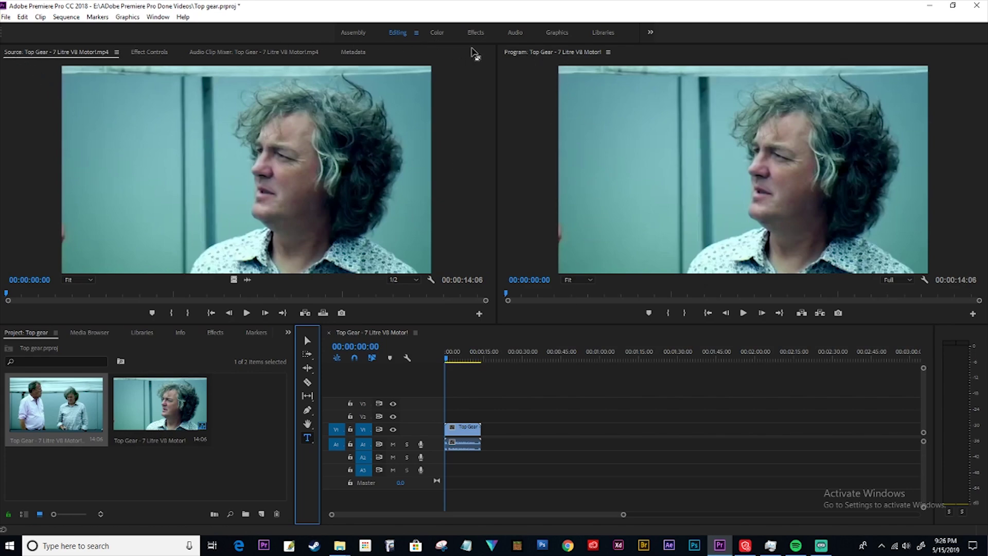
pyautogui.click(591, 138)
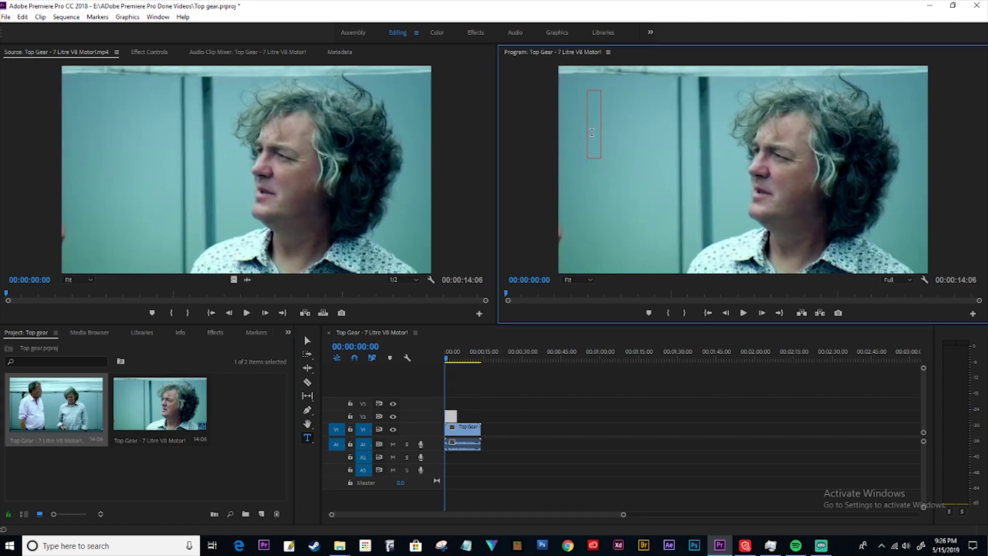
pyautogui.write('Top')
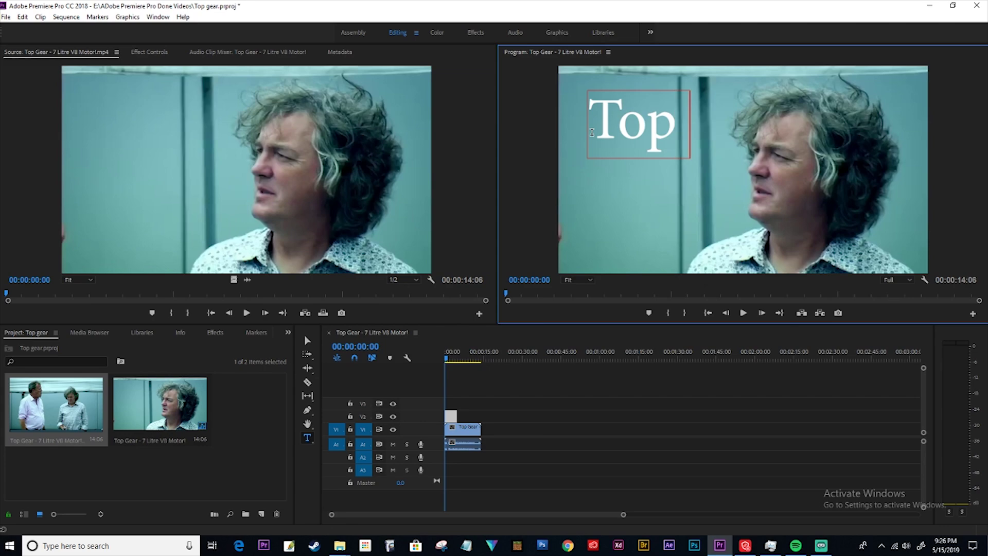
pyautogui.write(' GEar')
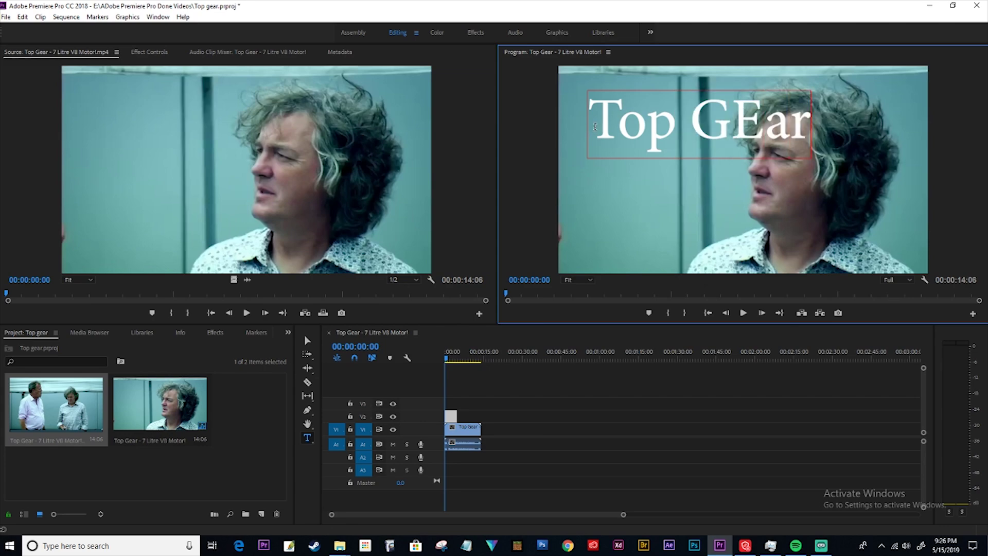
pyautogui.click(785, 122)
pyautogui.press('BackSpace')
pyautogui.write('e')
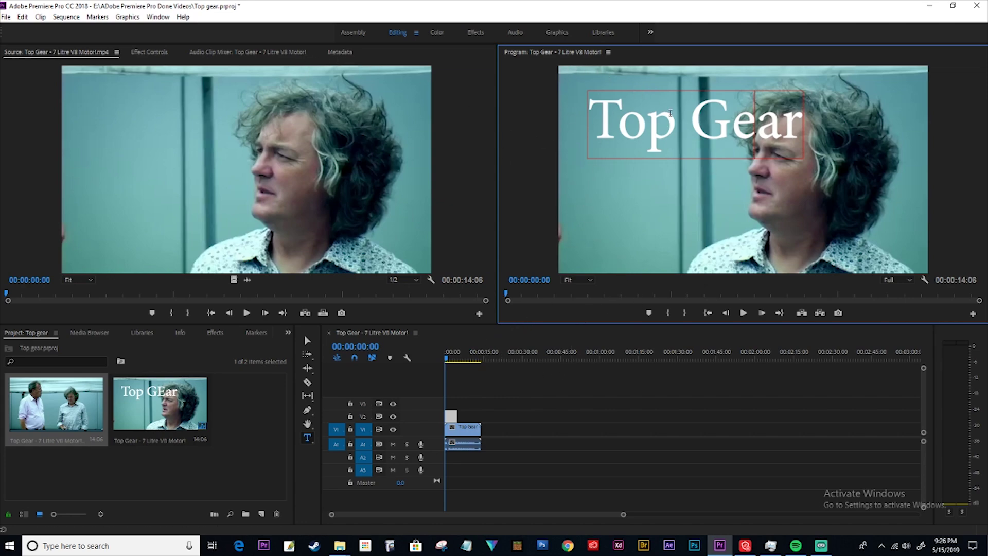
# Trim the V2 title clip so it spans the full length of the footage.
pyautogui.click(452, 418)
pyautogui.moveTo(453, 421); pyautogui.dragTo(480, 414)
pyautogui.click(450, 359)
pyautogui.moveTo(450, 359)
pyautogui.mouseDown()
pyautogui.moveTo(482, 361)
pyautogui.moveTo(445, 363)
pyautogui.mouseUp()
pyautogui.moveTo(481, 414); pyautogui.dragTo(453, 416)
pyautogui.moveTo(447, 360)
pyautogui.mouseDown()
pyautogui.moveTo(462, 366)
pyautogui.moveTo(445, 365)
pyautogui.mouseUp()
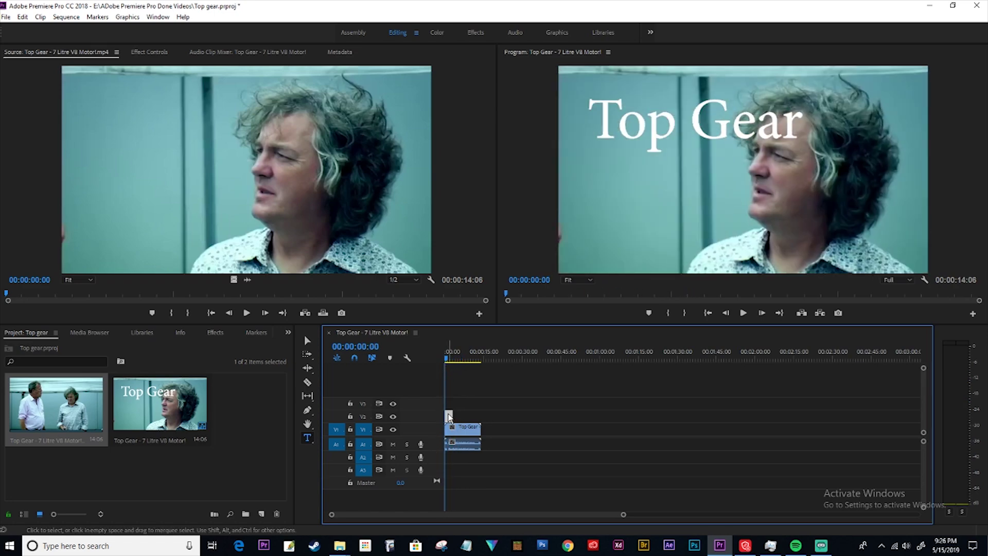
pyautogui.moveTo(453, 415); pyautogui.dragTo(480, 415)
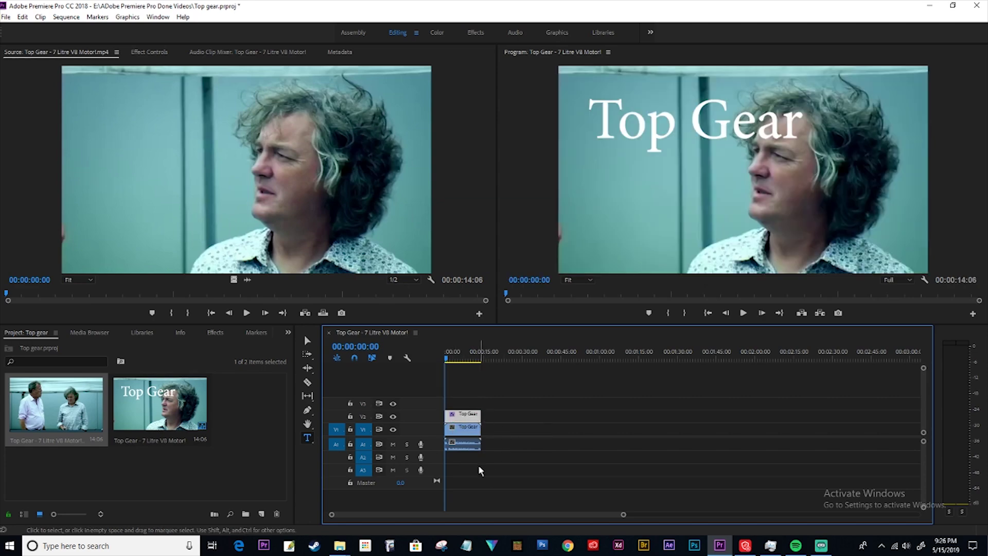
# Shrink the Top Gear title, move it to the frame's top-left corner, and select its text.
pyautogui.click(308, 340)
pyautogui.click(792, 126)
pyautogui.moveTo(792, 126); pyautogui.dragTo(764, 105)
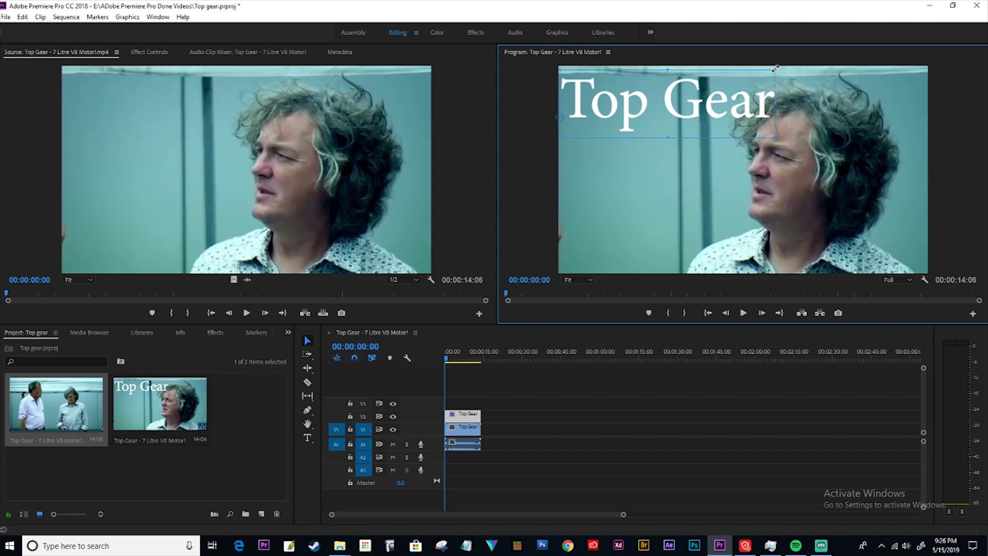
pyautogui.moveTo(775, 69); pyautogui.dragTo(621, 78)
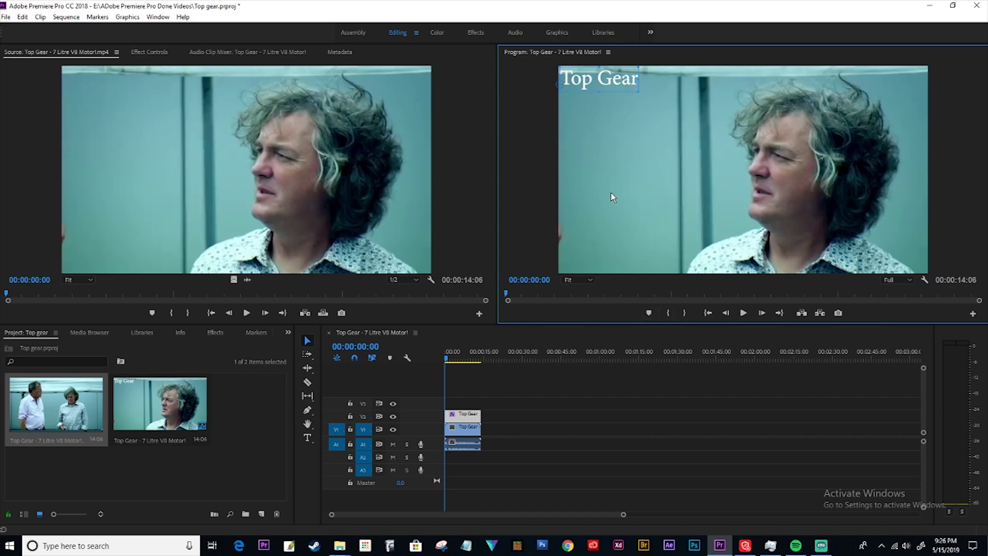
pyautogui.doubleClick(635, 75)
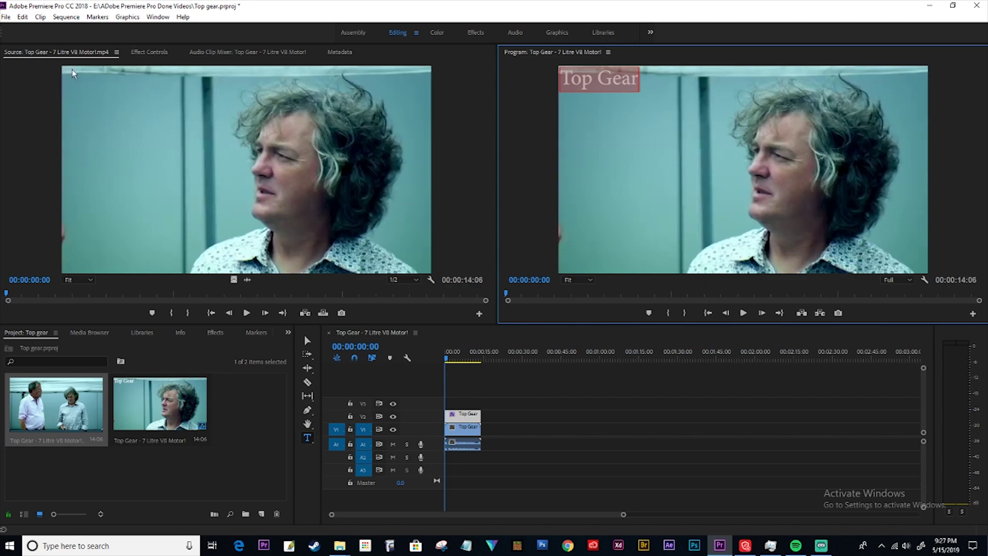
# Set the title font to Rosewood Std Regular in Effect Controls, after trying Orator Std.
pyautogui.click(149, 55)
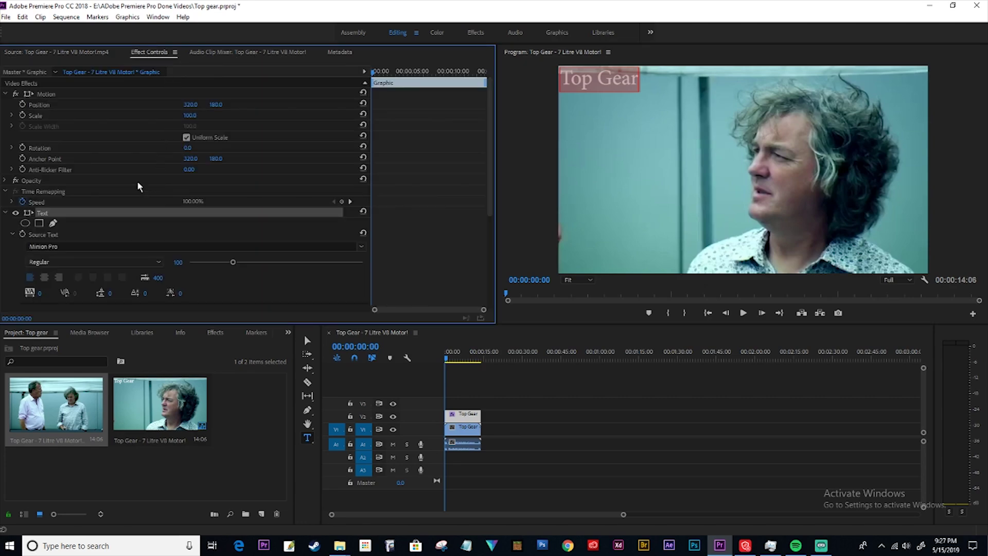
pyautogui.scroll(-2, 126, 140)
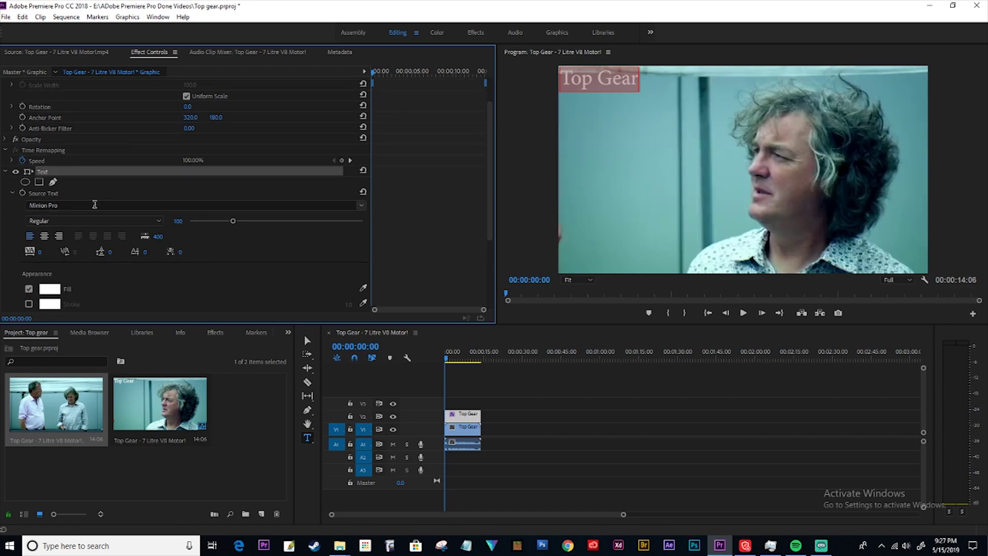
pyautogui.click(70, 205)
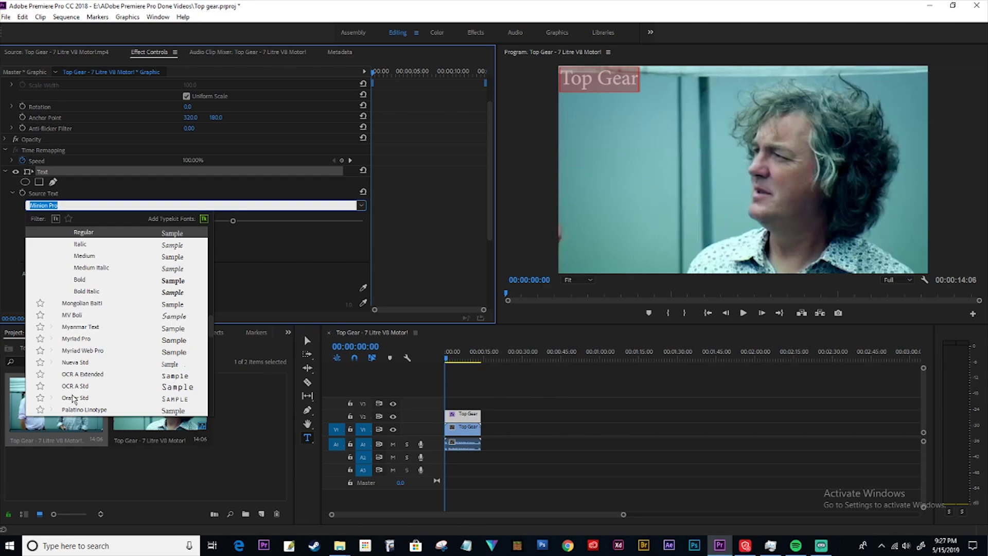
pyautogui.click(118, 400)
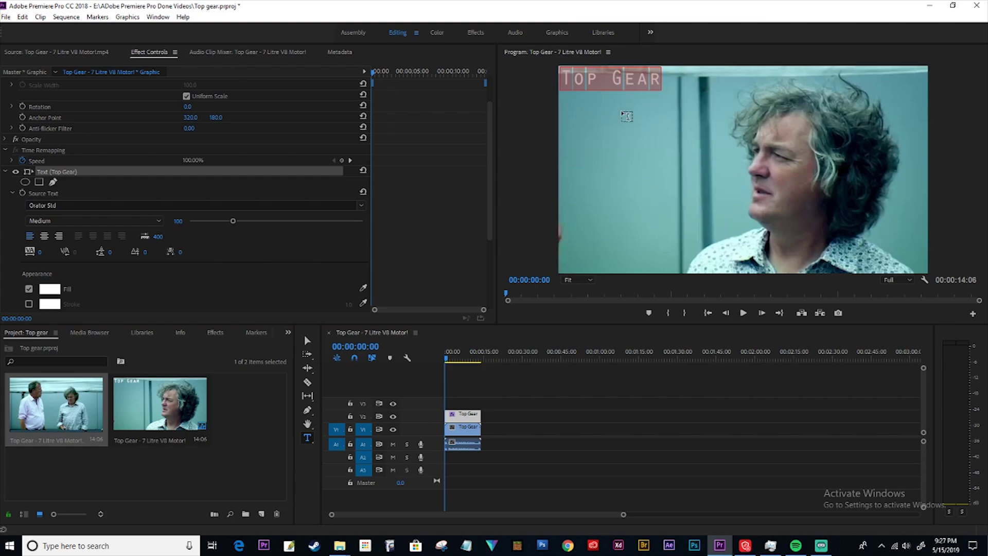
pyautogui.click(81, 205)
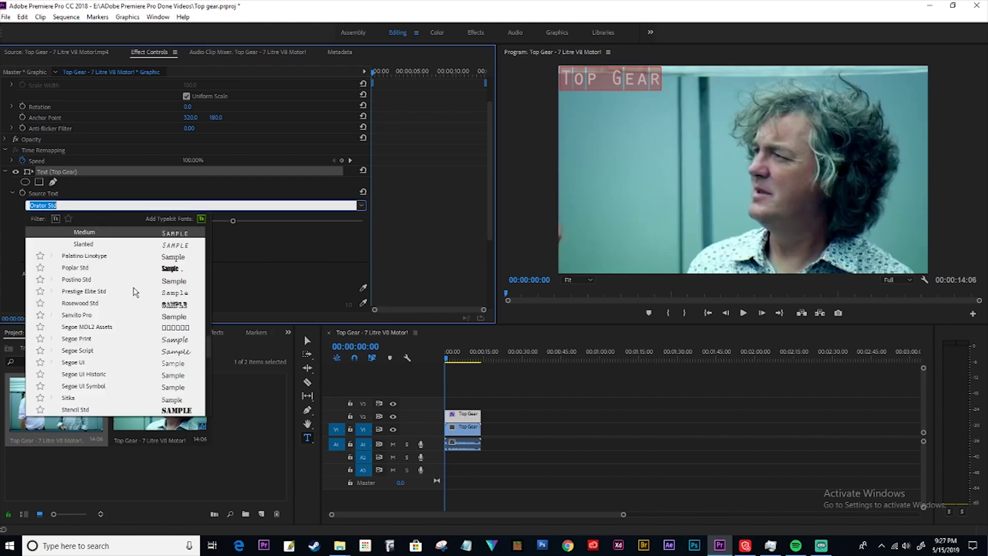
pyautogui.click(79, 303)
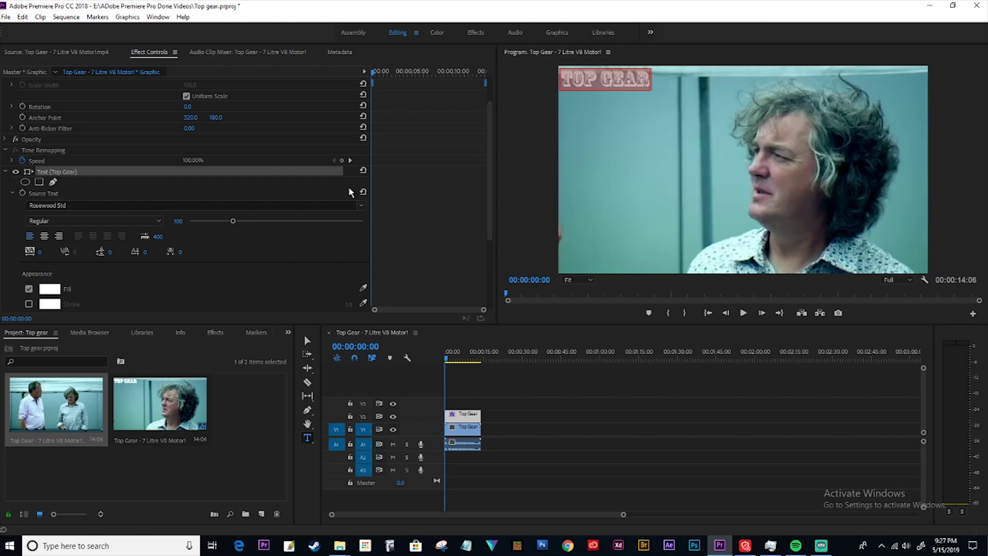
pyautogui.click(77, 221)
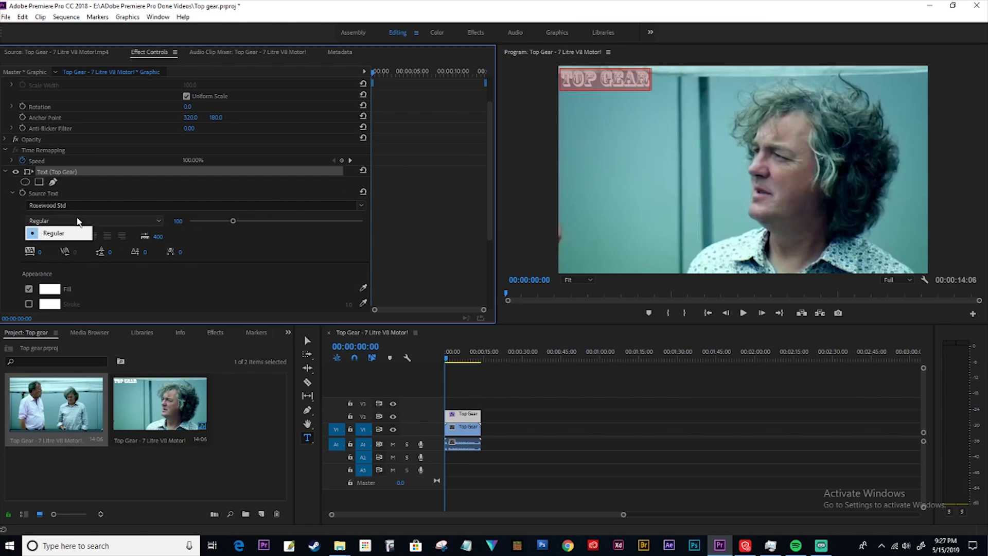
pyautogui.click(77, 229)
# Enlarge the title's font size slightly and set its tracking to 366.
pyautogui.moveTo(232, 221)
pyautogui.mouseDown()
pyautogui.moveTo(276, 218)
pyautogui.moveTo(215, 223)
pyautogui.moveTo(265, 221)
pyautogui.moveTo(221, 224)
pyautogui.moveTo(245, 224)
pyautogui.moveTo(236, 224)
pyautogui.mouseUp()
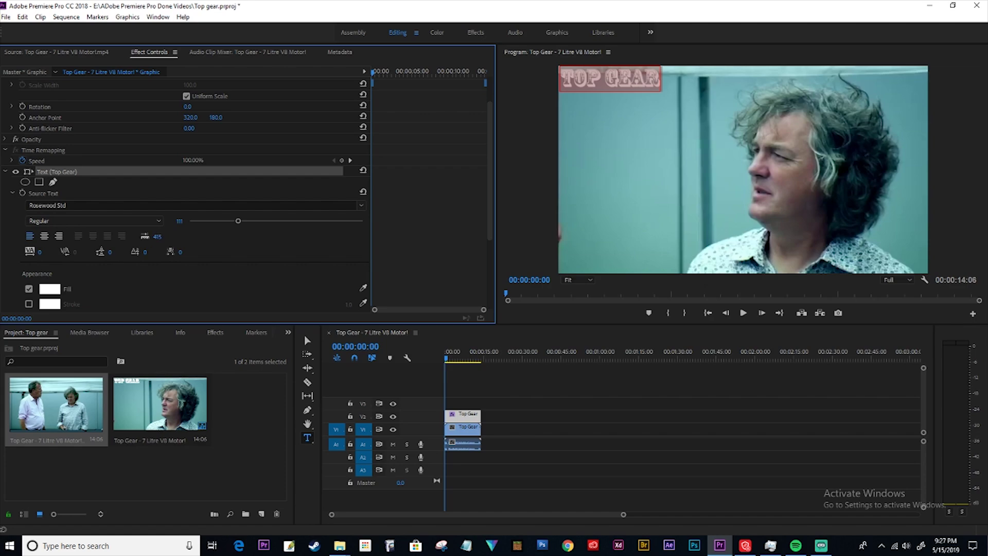
pyautogui.moveTo(158, 236); pyautogui.dragTo(171, 237)
pyautogui.scroll(-5, 95, 267)
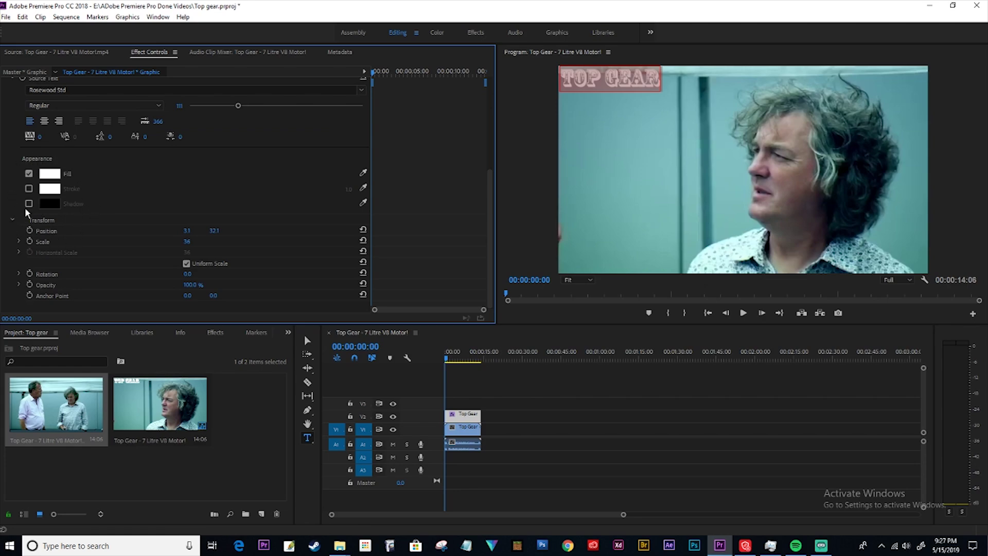
# Set the title's fill colour to red.
pyautogui.click(59, 188)
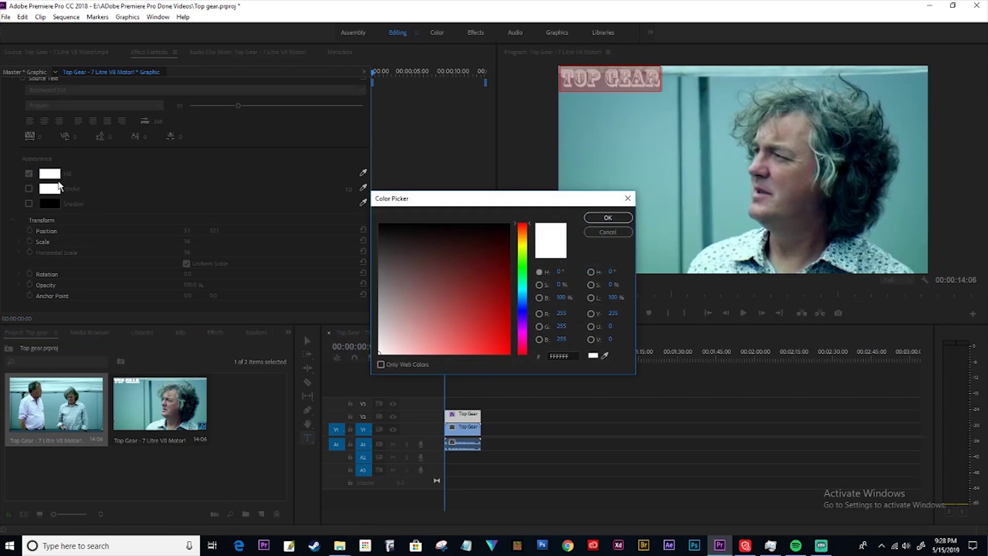
pyautogui.click(508, 333)
pyautogui.click(608, 217)
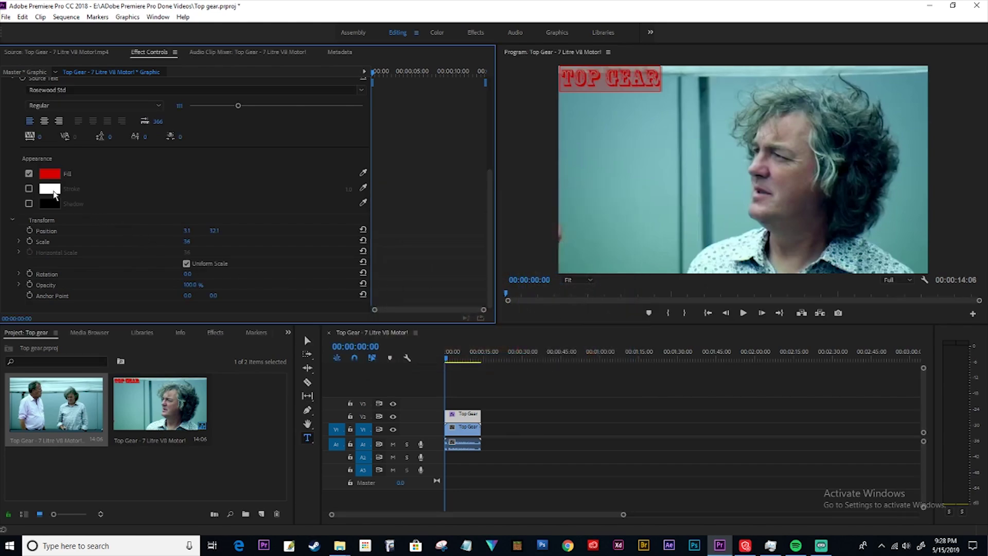
# Enable the title's stroke and shadow, and colour the stroke green.
pyautogui.click(28, 188)
pyautogui.click(29, 203)
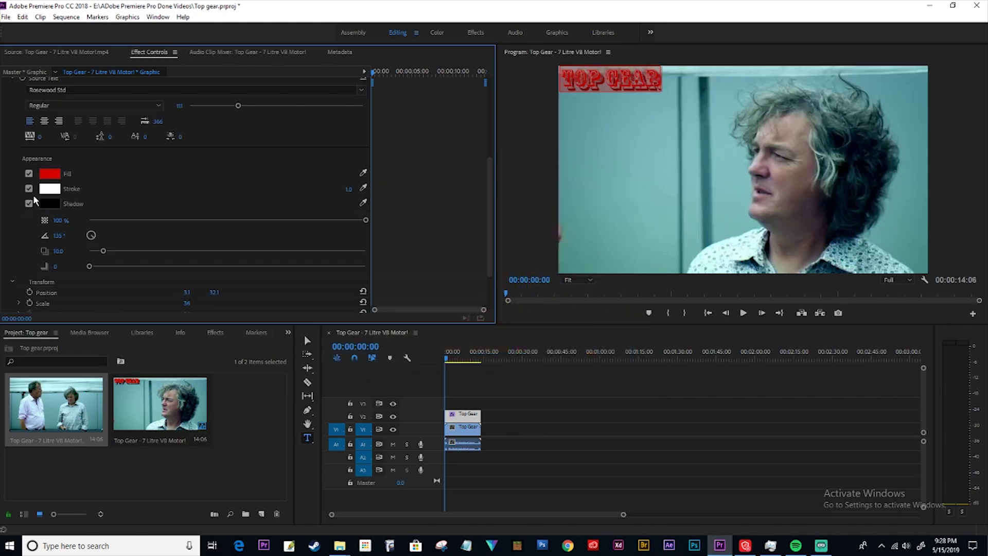
pyautogui.click(49, 189)
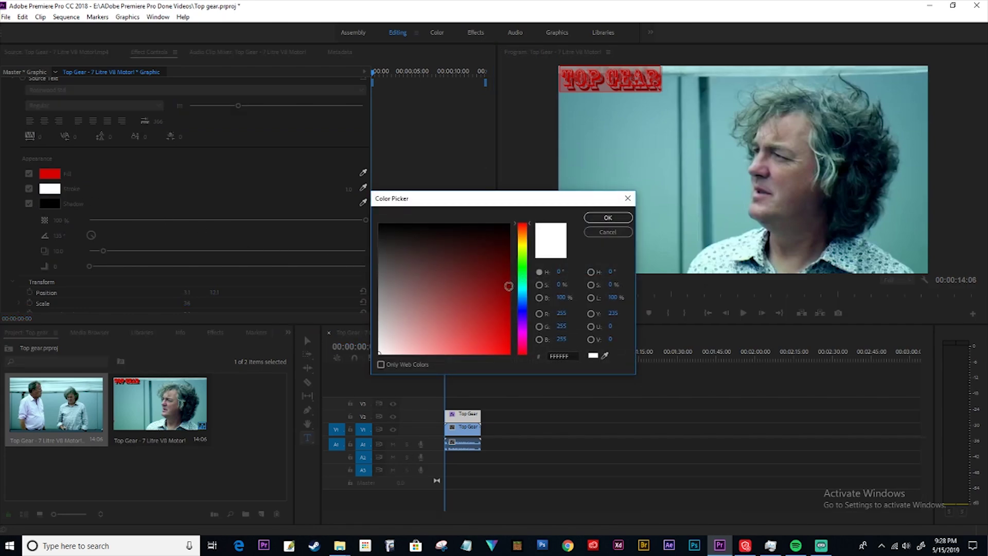
pyautogui.click(521, 285)
pyautogui.click(483, 272)
pyautogui.click(597, 217)
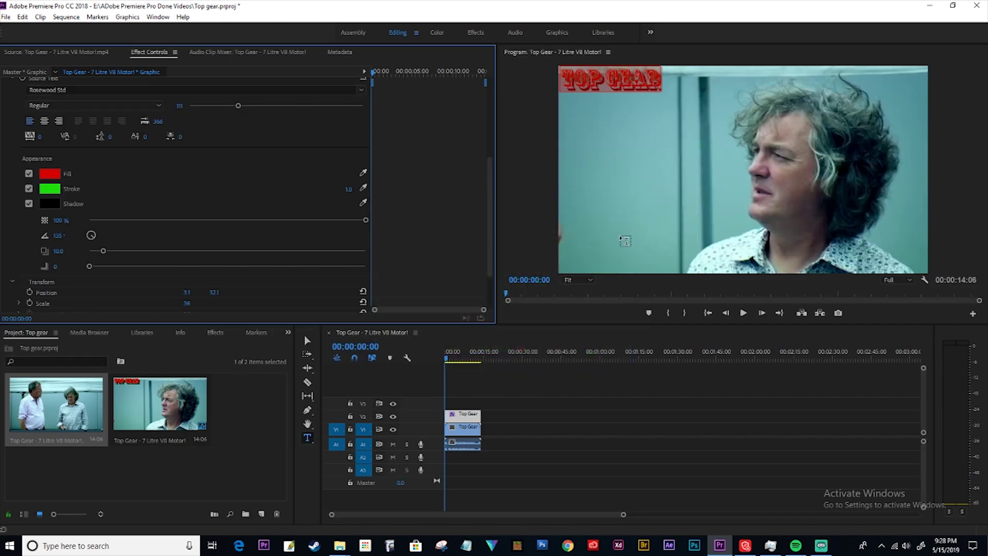
# Choose the drop shadow colour in the Color Picker, settling on magenta.
pyautogui.click(50, 203)
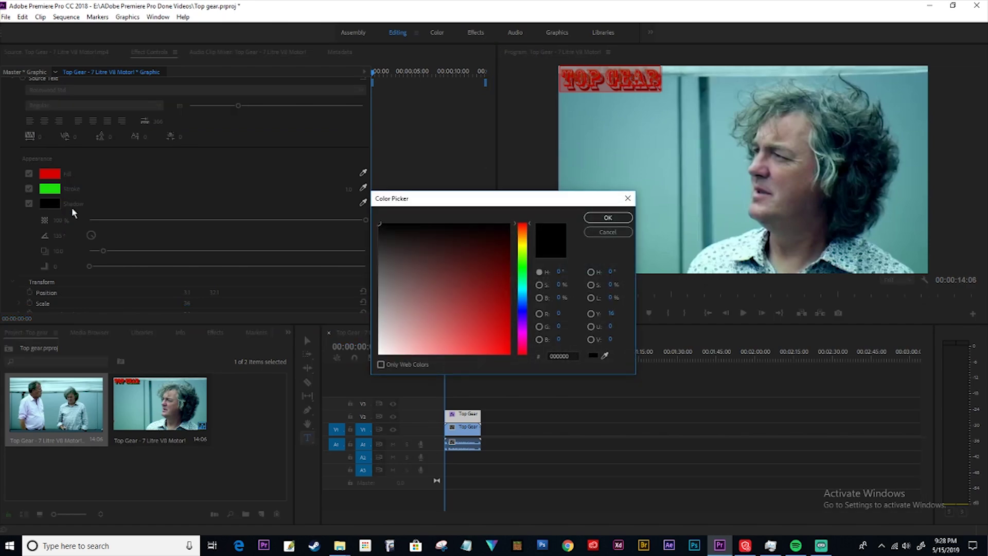
pyautogui.click(508, 353)
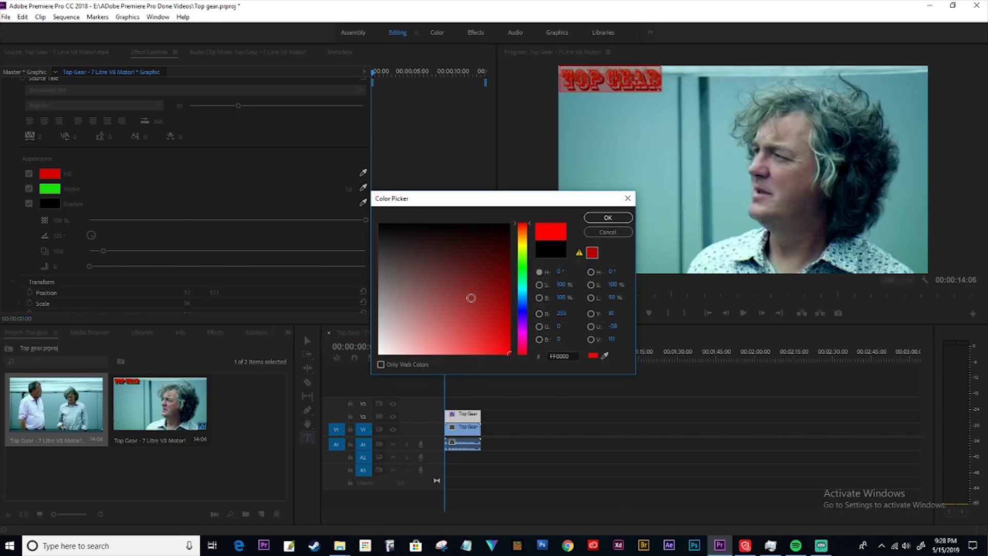
pyautogui.click(471, 294)
pyautogui.moveTo(522, 268); pyautogui.dragTo(522, 338)
pyautogui.click(508, 353)
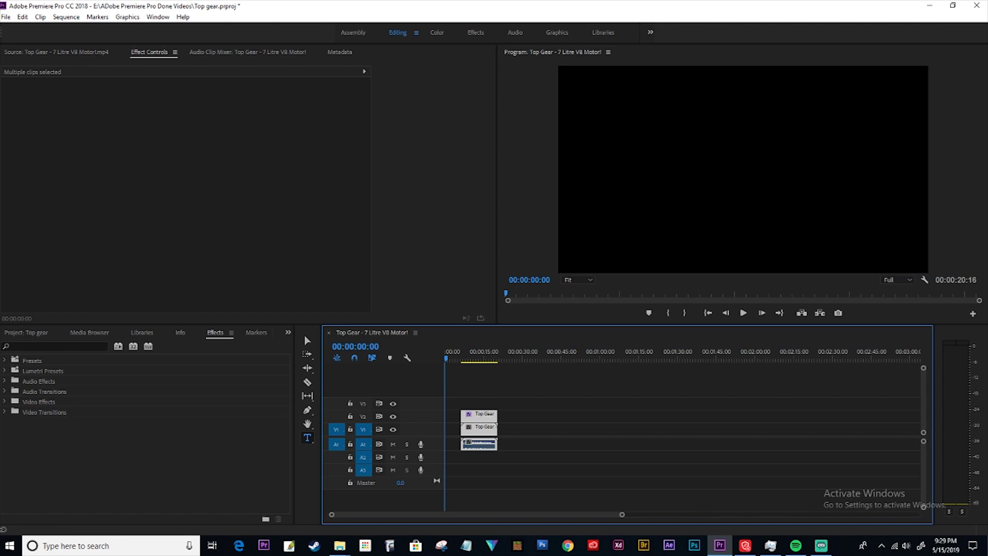
# Show the Project: Top gear panel, then the Media Browser's local drives list.
pyautogui.click(28, 333)
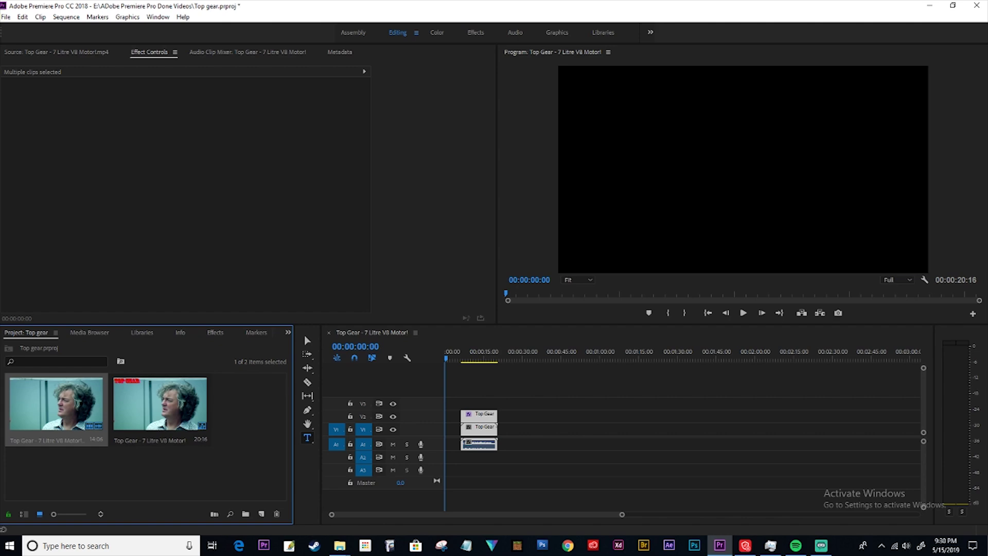
pyautogui.click(96, 333)
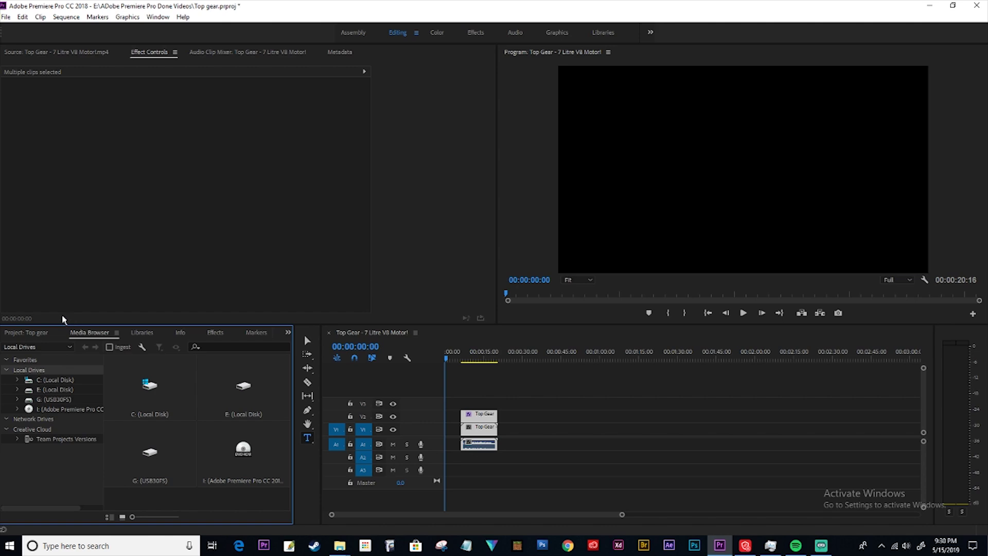
# Step through the Libraries and Info tabs to reach the Effects panel.
pyautogui.click(135, 332)
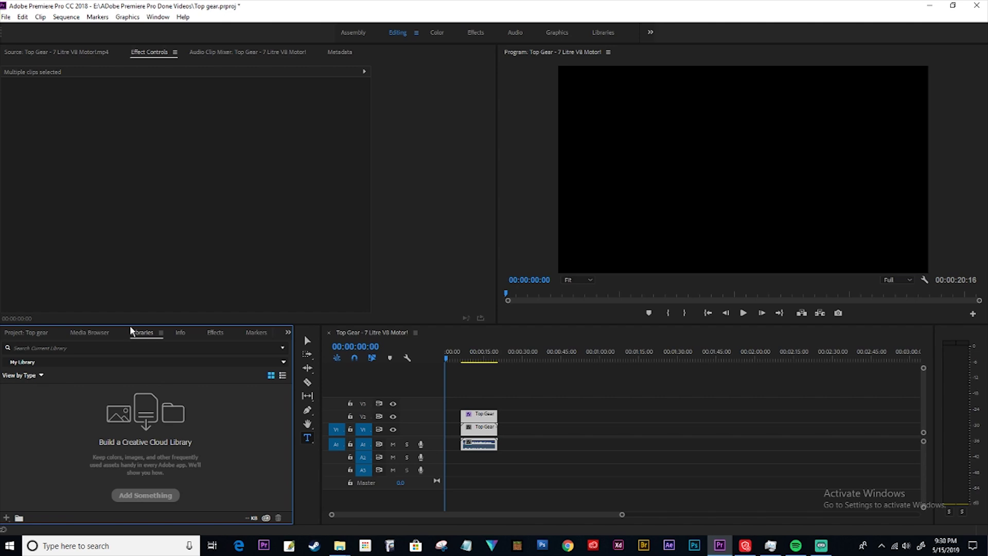
pyautogui.click(180, 334)
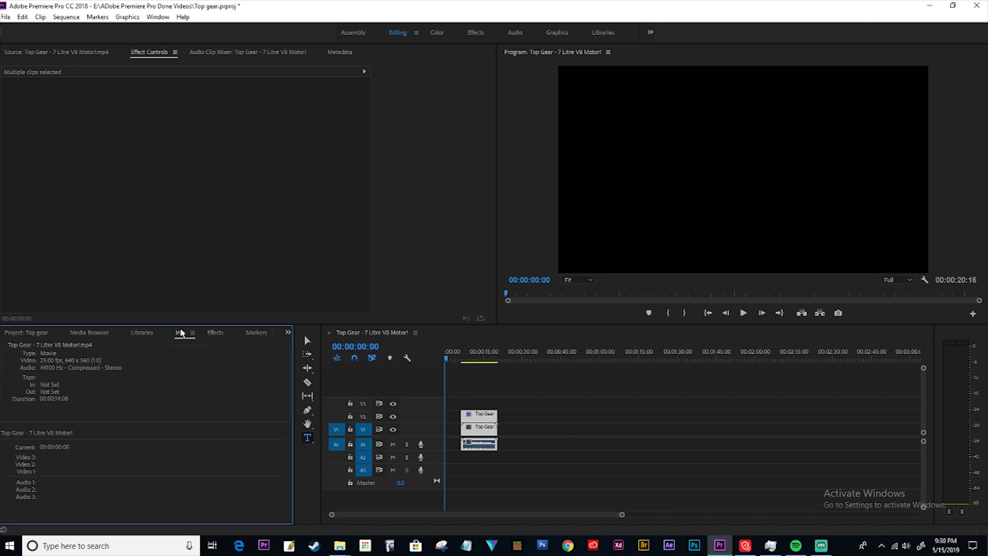
pyautogui.click(212, 334)
# Search the effects for 'barn' and select the Barn Doors transition.
pyautogui.click(83, 343)
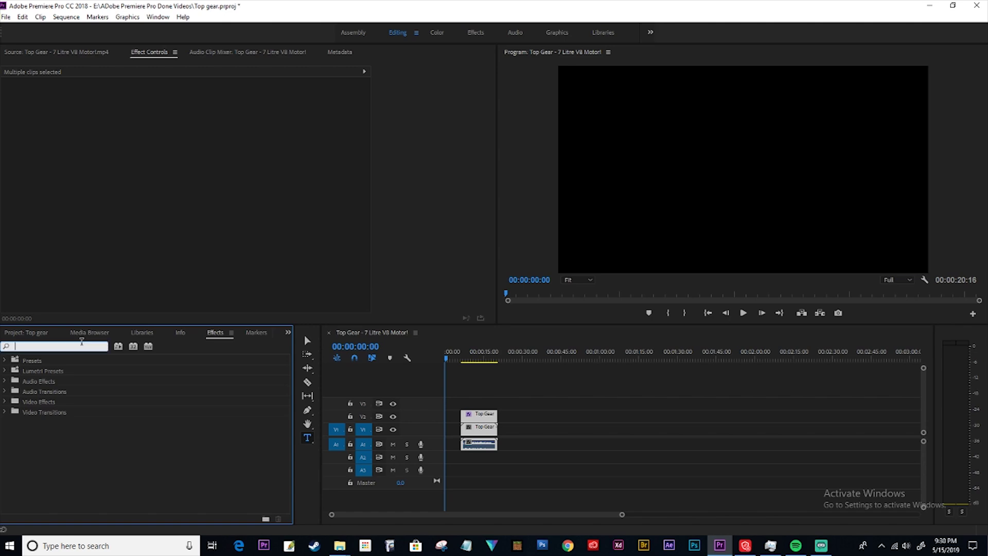
pyautogui.write('barn')
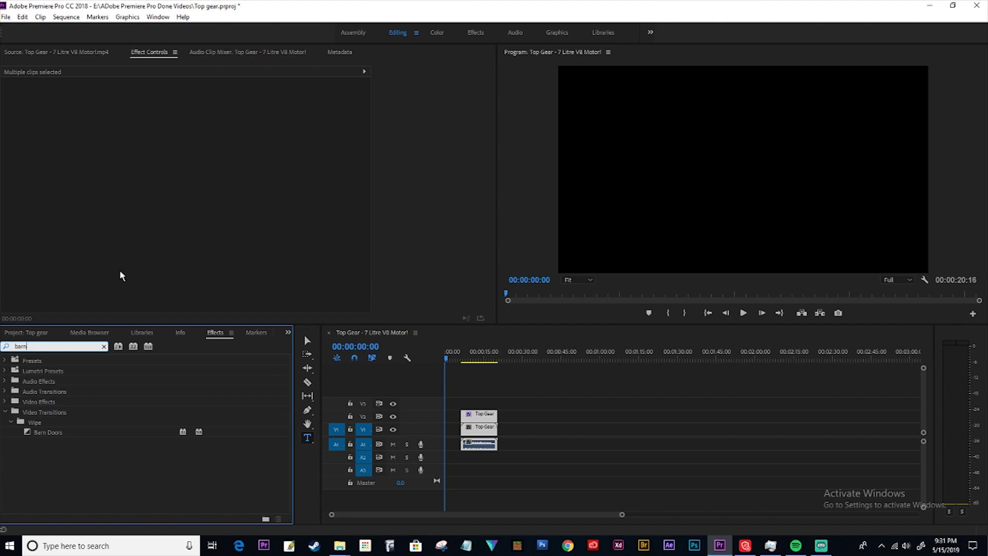
pyautogui.click(45, 434)
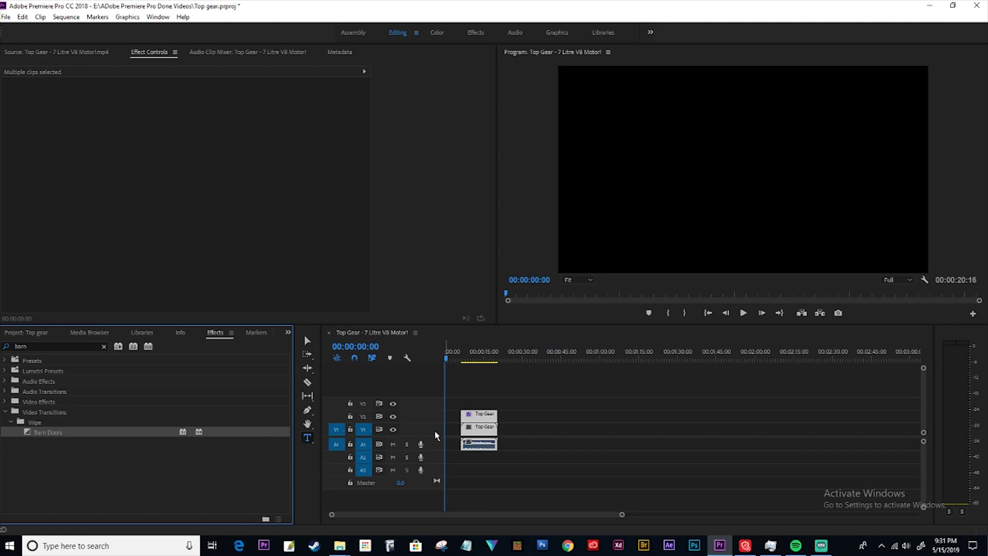
# Open the Markers list, toggle the orange filter, and move the playhead to 00:00:24:15.
pyautogui.click(248, 332)
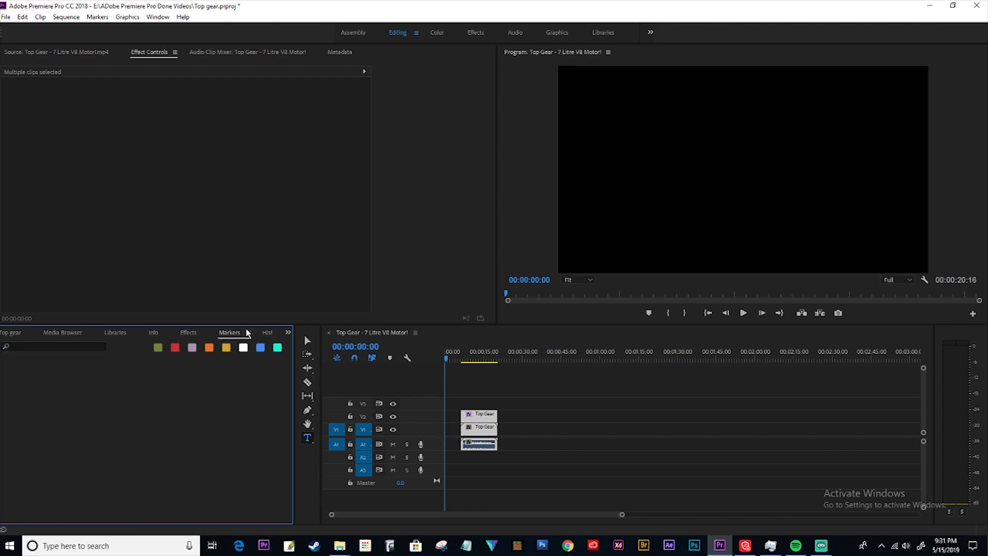
pyautogui.click(209, 348)
pyautogui.click(461, 355)
pyautogui.click(510, 354)
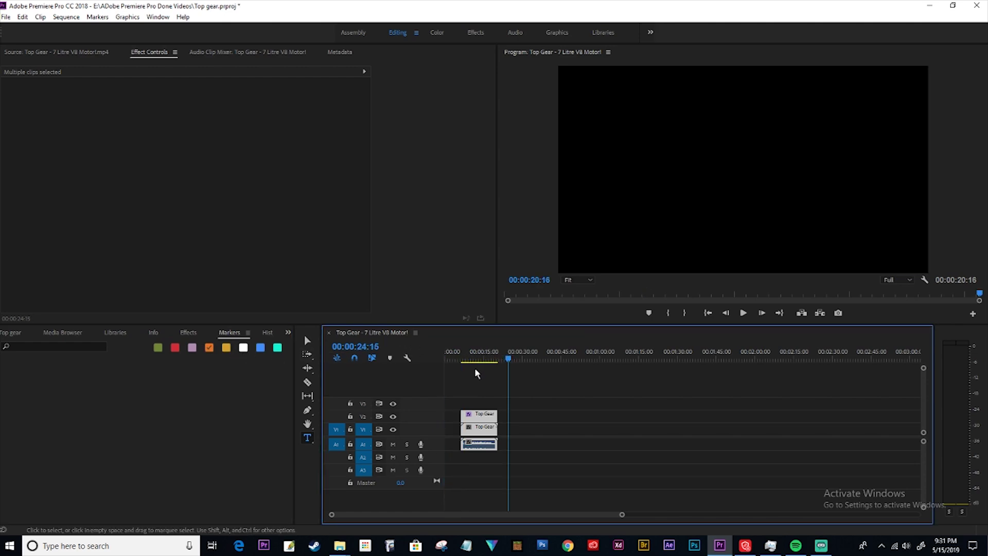
# Show the History panel, pick the Razor tool, and park the playhead at 00:00:14:05.
pyautogui.press('Home')
pyautogui.click(267, 332)
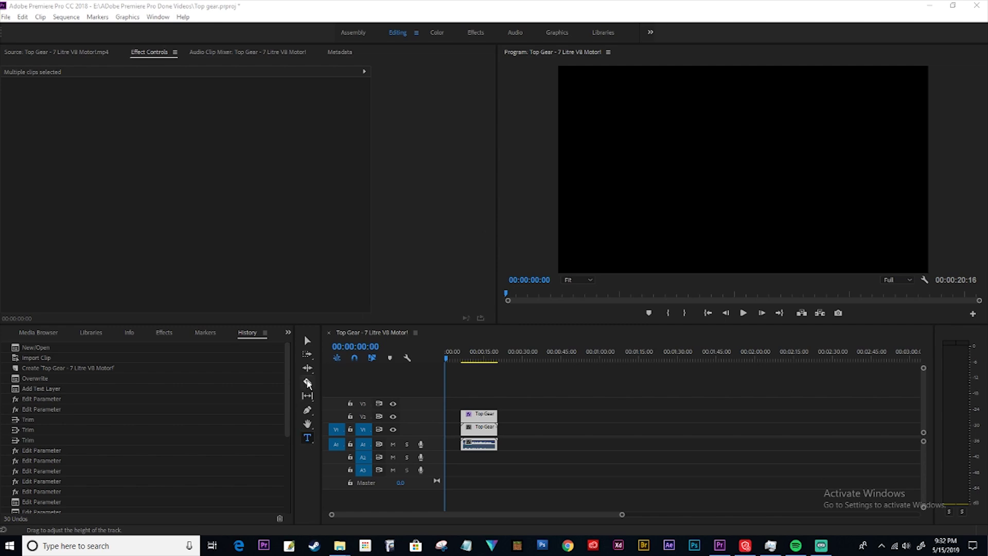
pyautogui.click(309, 384)
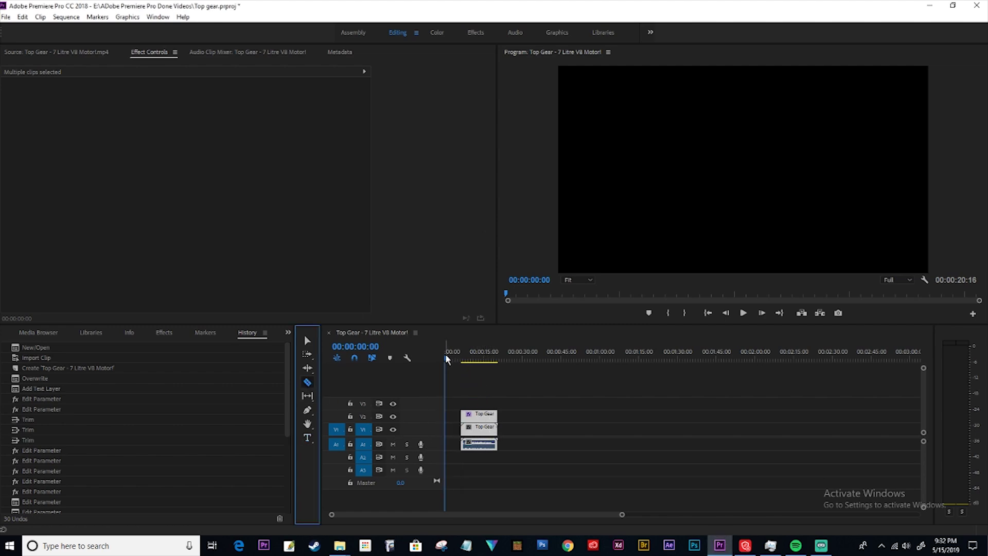
pyautogui.click(493, 355)
pyautogui.moveTo(497, 355); pyautogui.dragTo(528, 358)
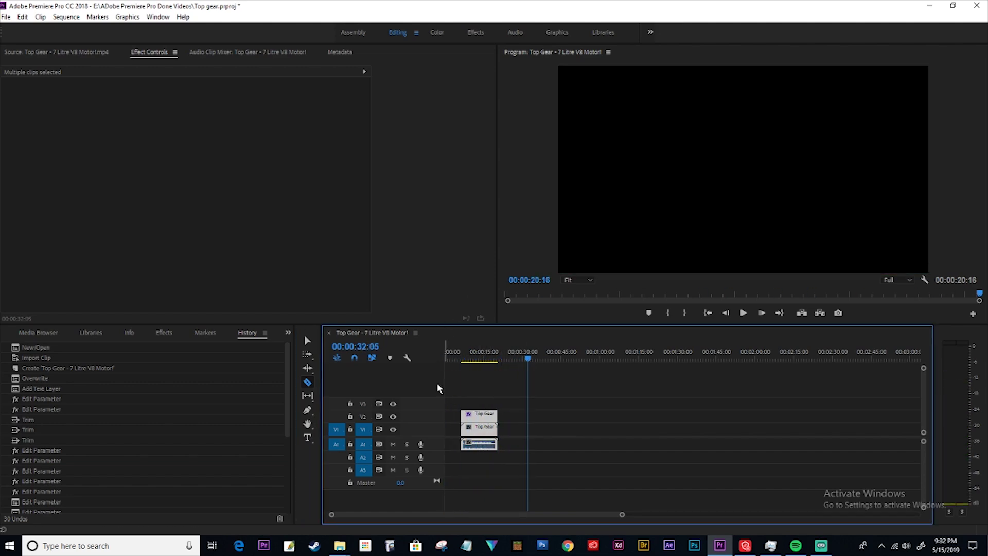
pyautogui.moveTo(526, 358); pyautogui.dragTo(479, 365)
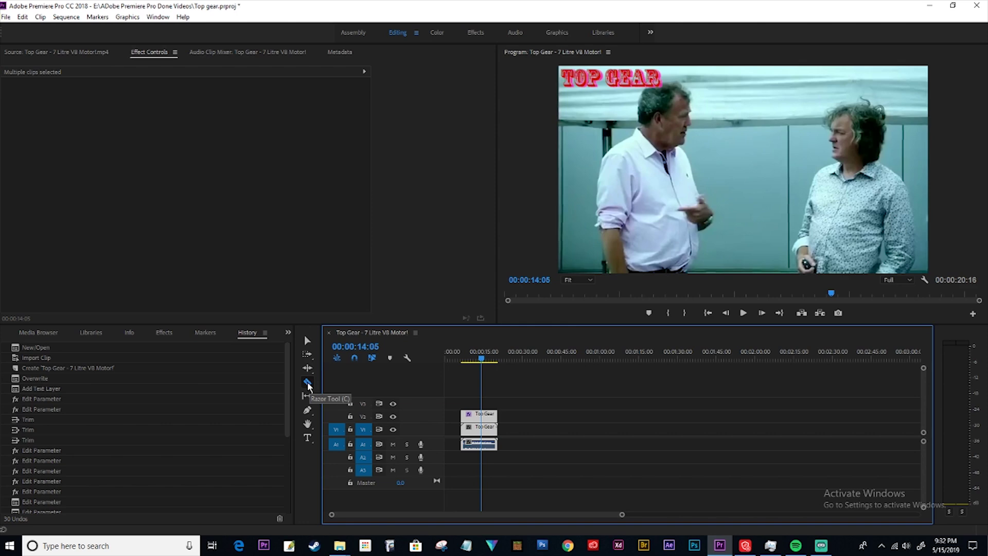
# Razor-cut the V2 title clip and the V1 video/audio clip at 00:00:14:05.
pyautogui.click(309, 384)
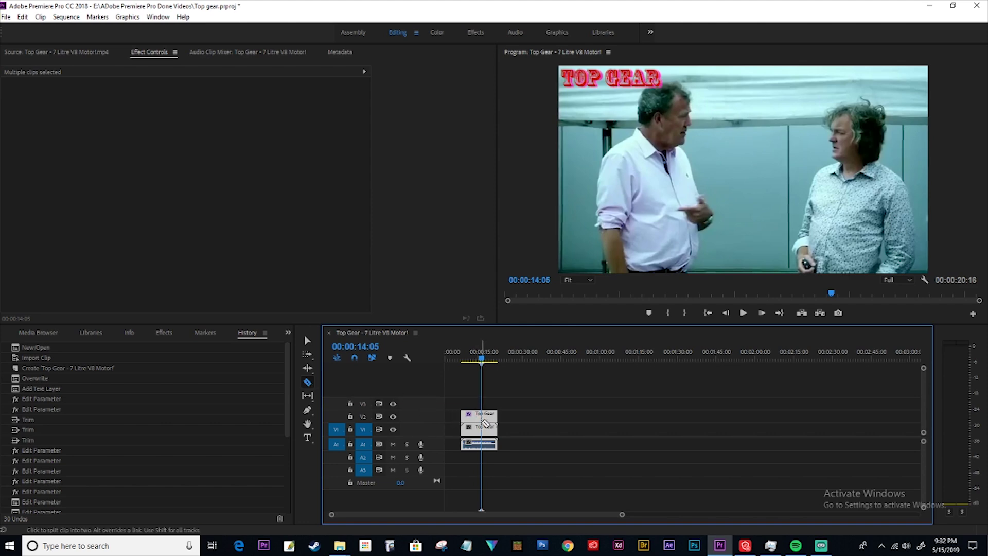
pyautogui.click(484, 421)
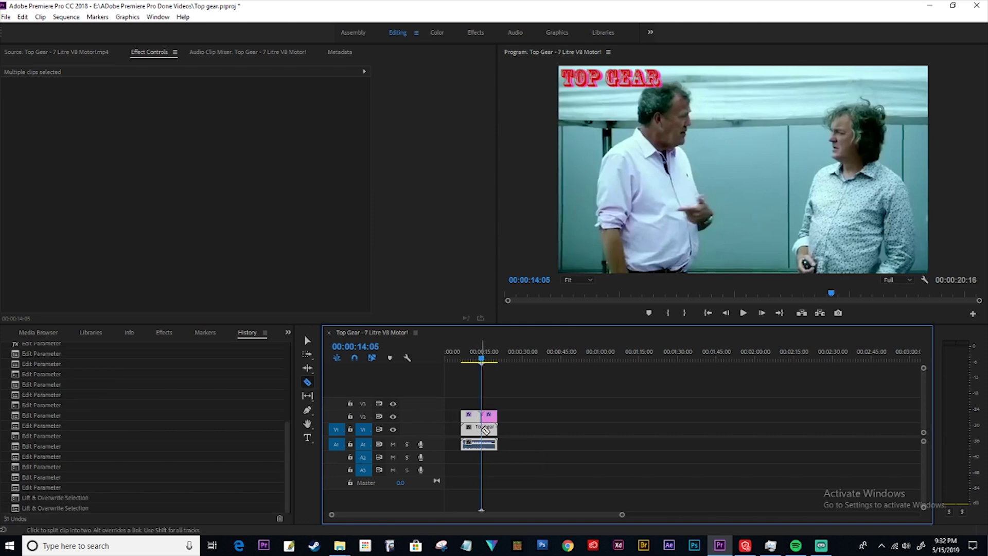
pyautogui.click(483, 441)
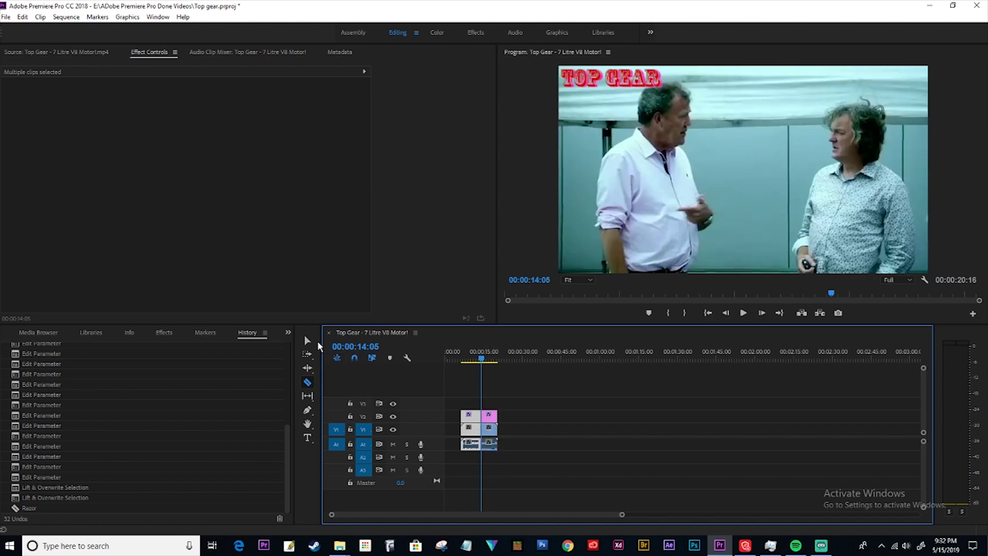
# Delete every title, video and audio piece after the 00:00:14:05 cut.
pyautogui.click(309, 341)
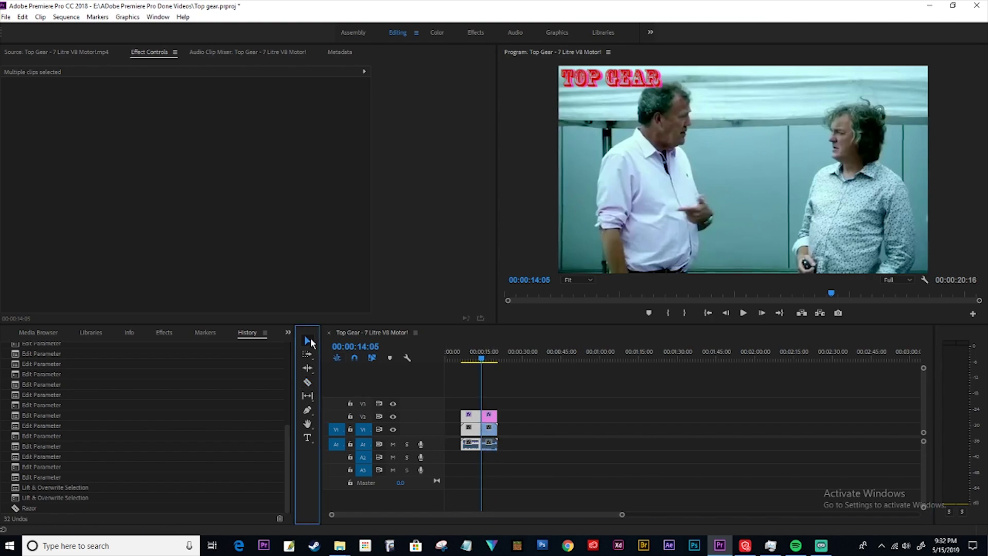
pyautogui.click(489, 392)
pyautogui.moveTo(489, 392); pyautogui.dragTo(493, 465)
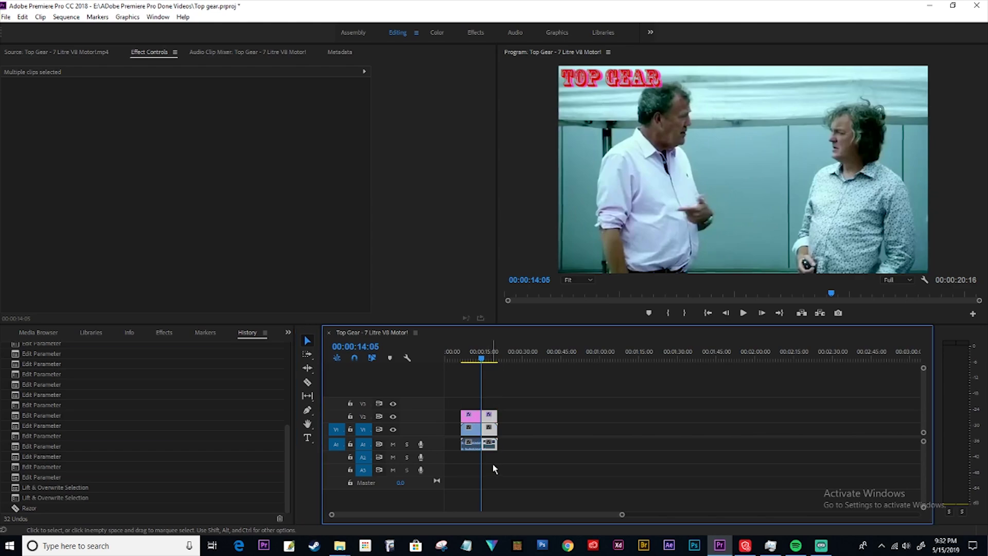
pyautogui.click(501, 406)
pyautogui.click(489, 415)
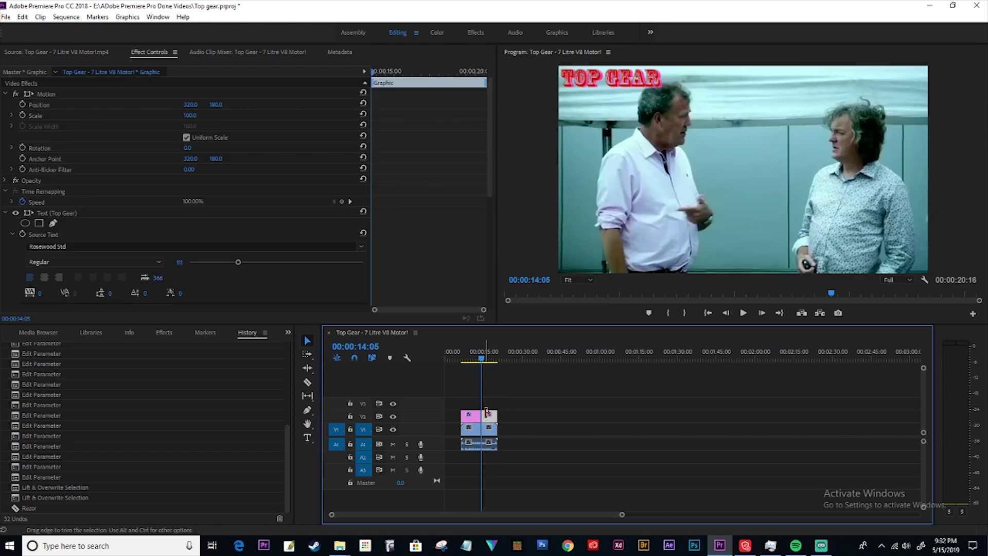
pyautogui.press('Delete')
pyautogui.click(490, 444)
pyautogui.press('Delete')
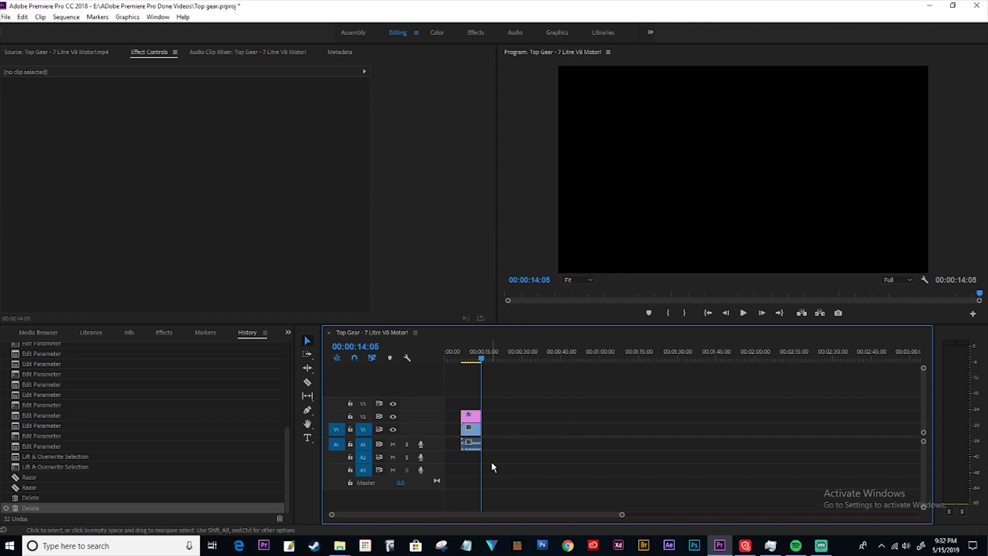
pyautogui.hotkey('ctrl', 'z')
pyautogui.hotkey('ctrl', 'z')
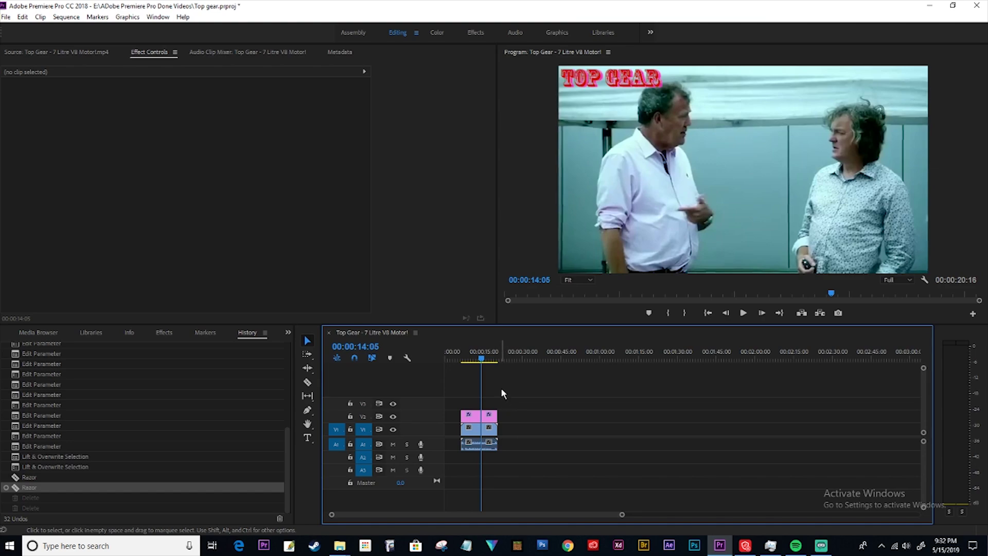
pyautogui.moveTo(501, 388); pyautogui.dragTo(486, 461)
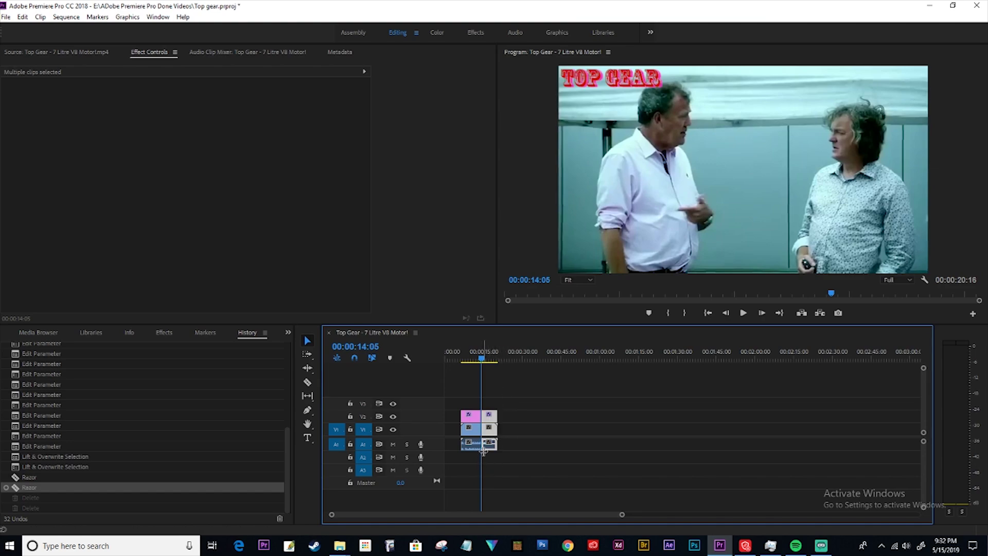
pyautogui.press('Delete')
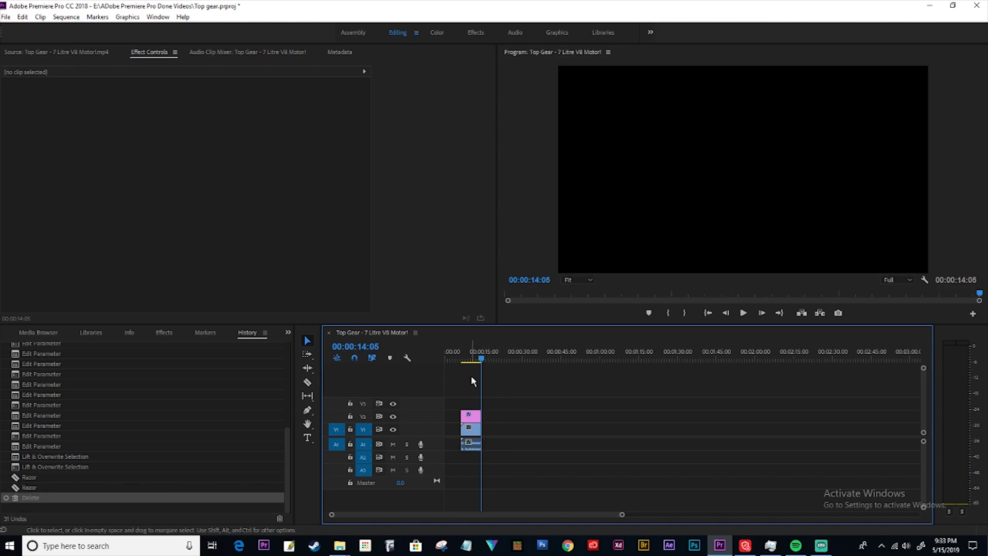